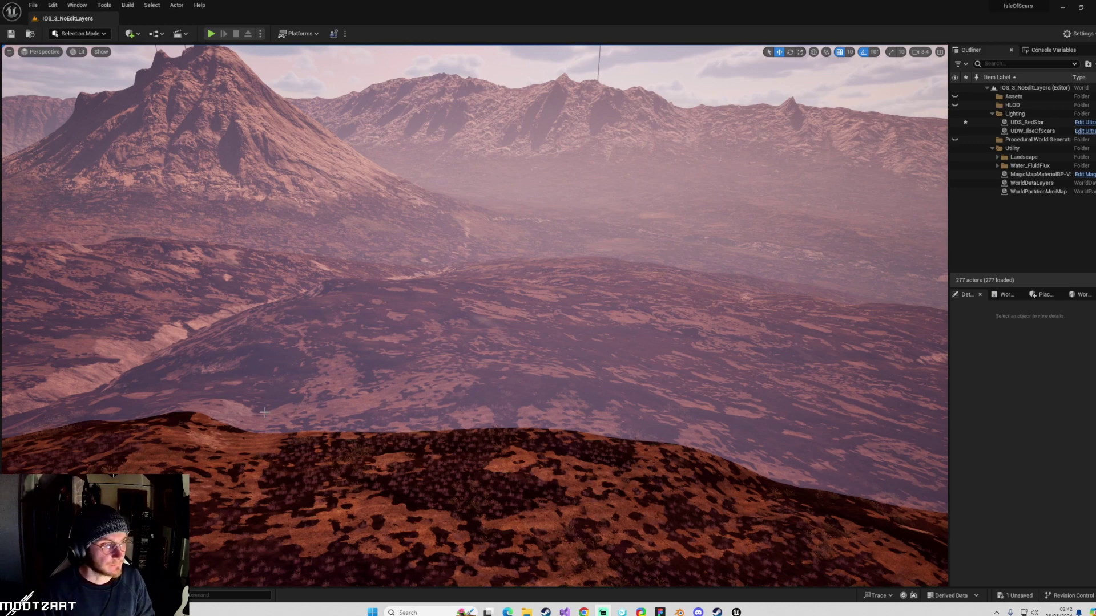
{"action": "right_click_drag", "start_coordinate": [474, 373], "coordinate": [374, 458]}
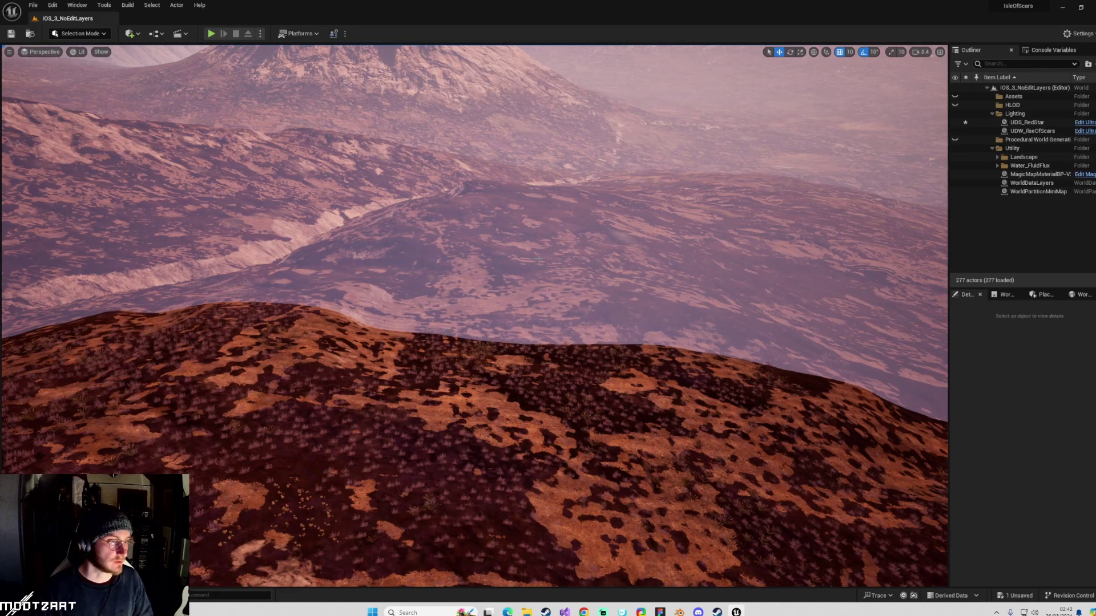
{"action": "right_click_drag", "start_coordinate": [406, 390], "coordinate": [468, 331]}
{"action": "right_click_drag", "start_coordinate": [415, 365], "coordinate": [413, 390]}
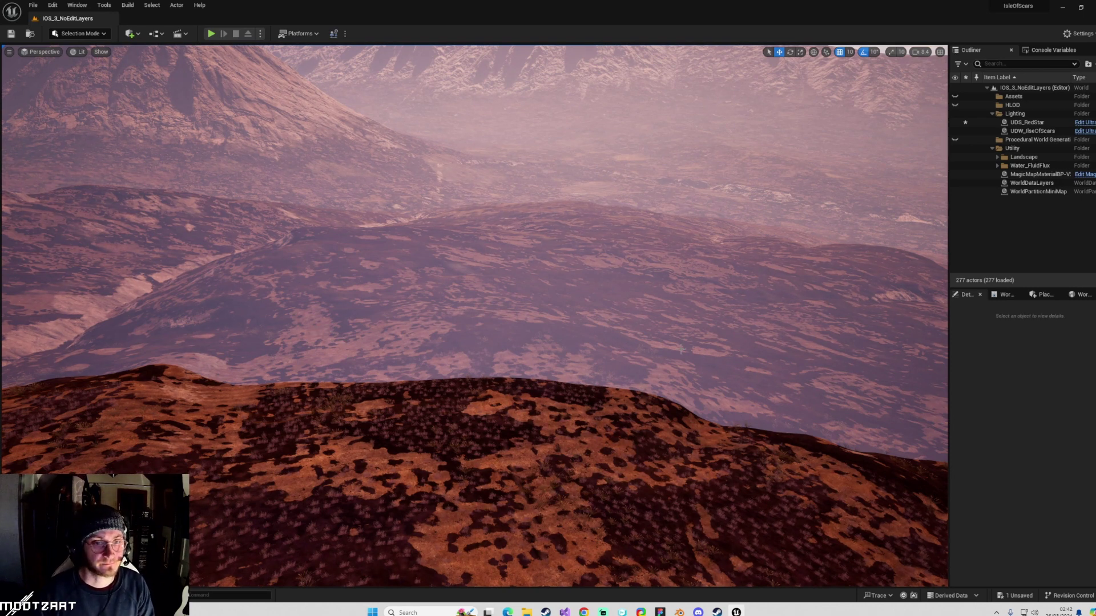
{"action": "right_click_drag", "start_coordinate": [790, 297], "coordinate": [884, 337]}
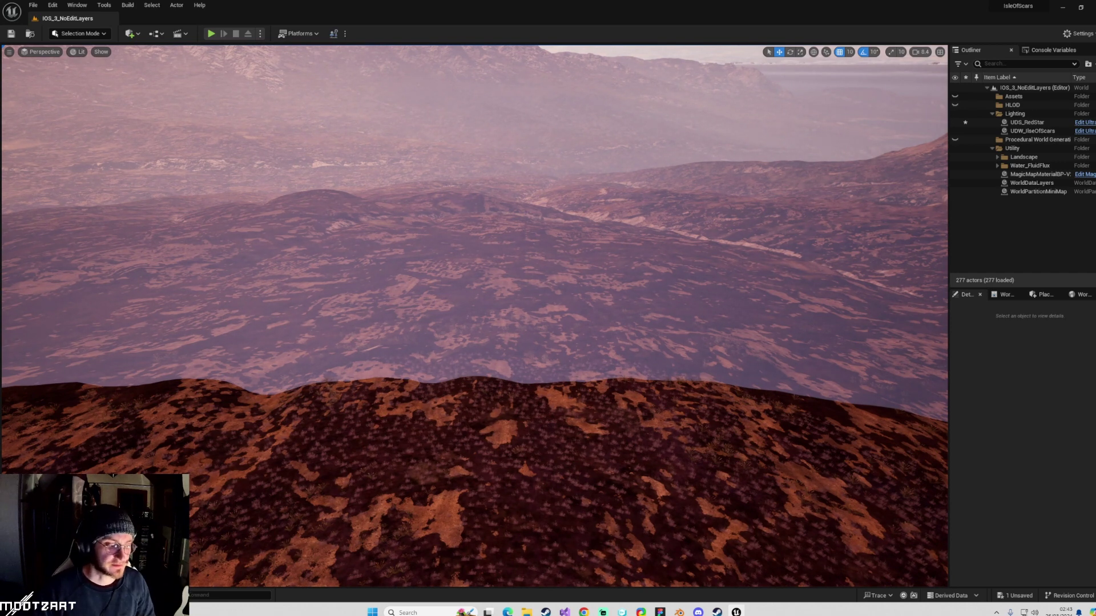
{"action": "right_click_drag", "start_coordinate": [884, 338], "coordinate": [893, 338]}
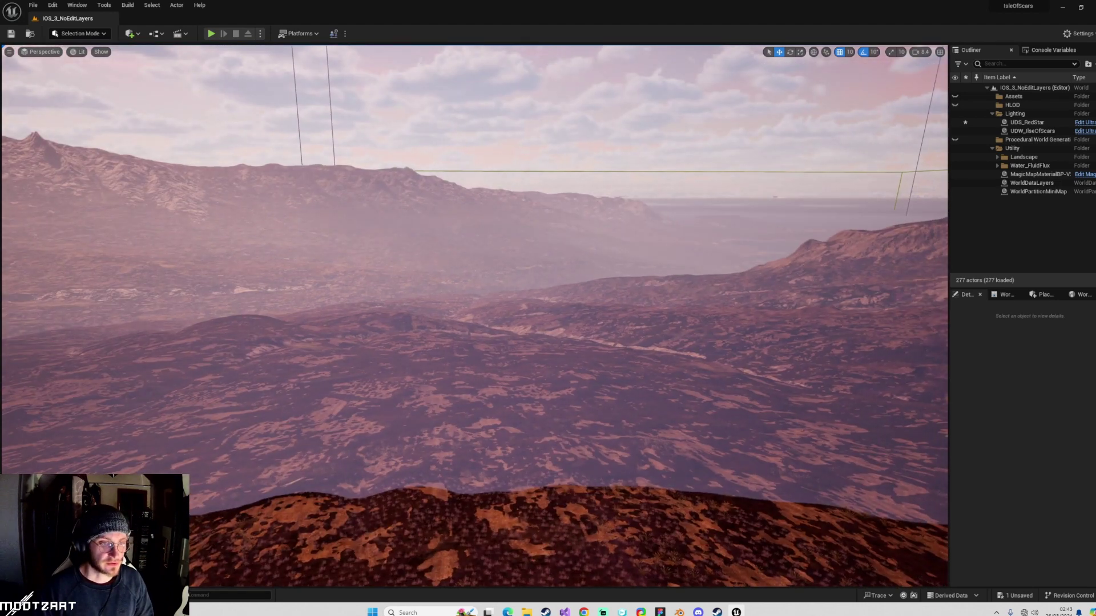
- Lower the SkyAtmosphere component of UDS_RedStar straight down along its vertical axis to about the horizon line
{"action": "left_click", "coordinate": [1028, 123]}
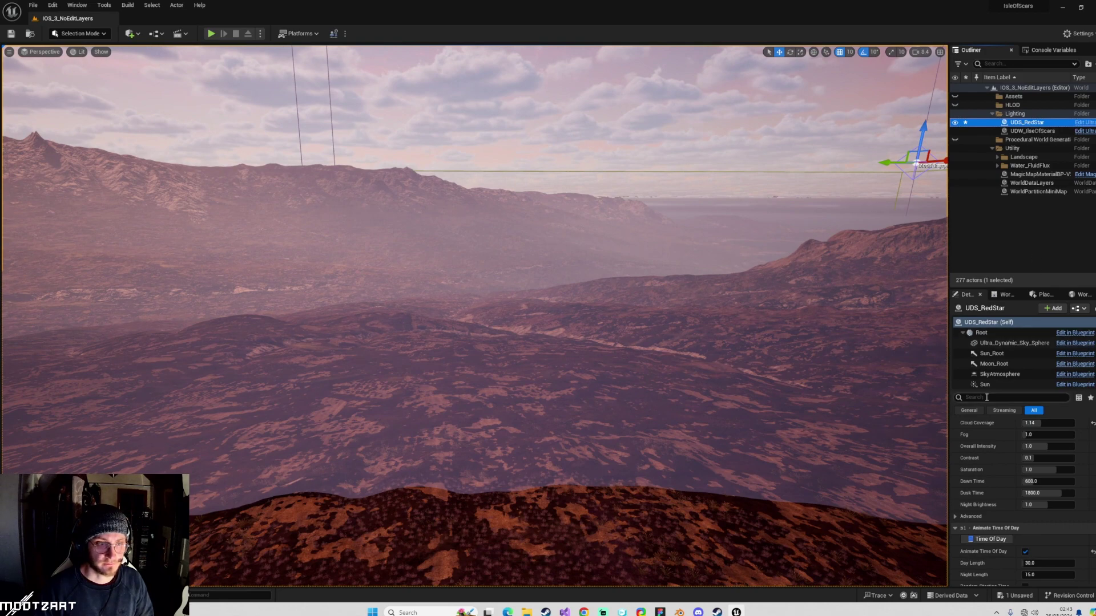
{"action": "right_click_drag", "start_coordinate": [742, 353], "coordinate": [627, 285]}
{"action": "right_click_drag", "start_coordinate": [473, 314], "coordinate": [858, 368]}
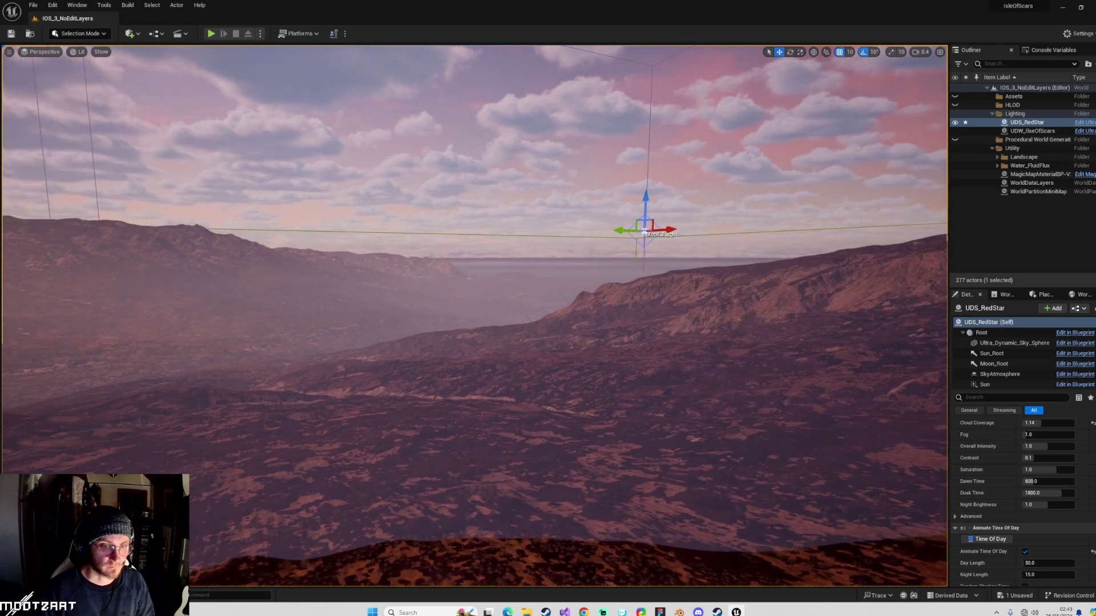
{"action": "left_click", "coordinate": [1004, 374]}
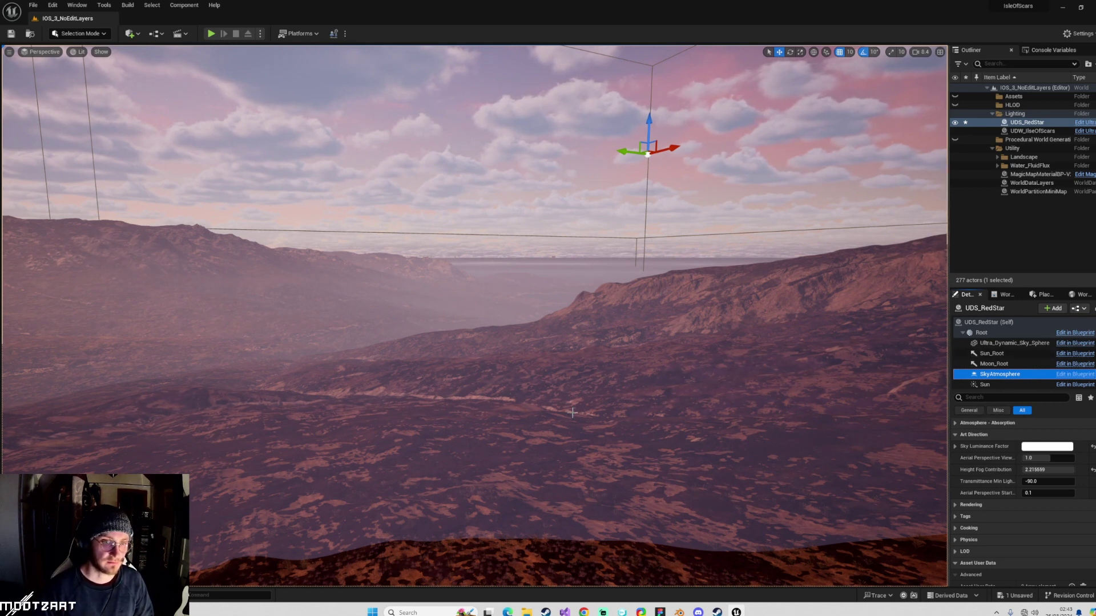
{"action": "right_click_drag", "start_coordinate": [604, 365], "coordinate": [605, 434]}
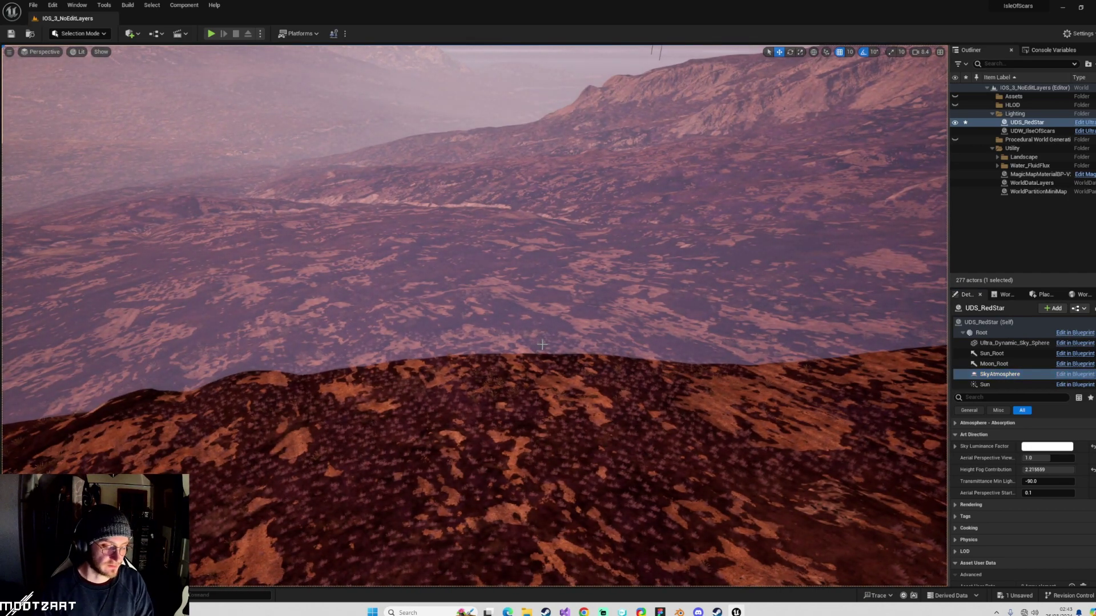
{"action": "right_click_drag", "start_coordinate": [541, 338], "coordinate": [581, 312]}
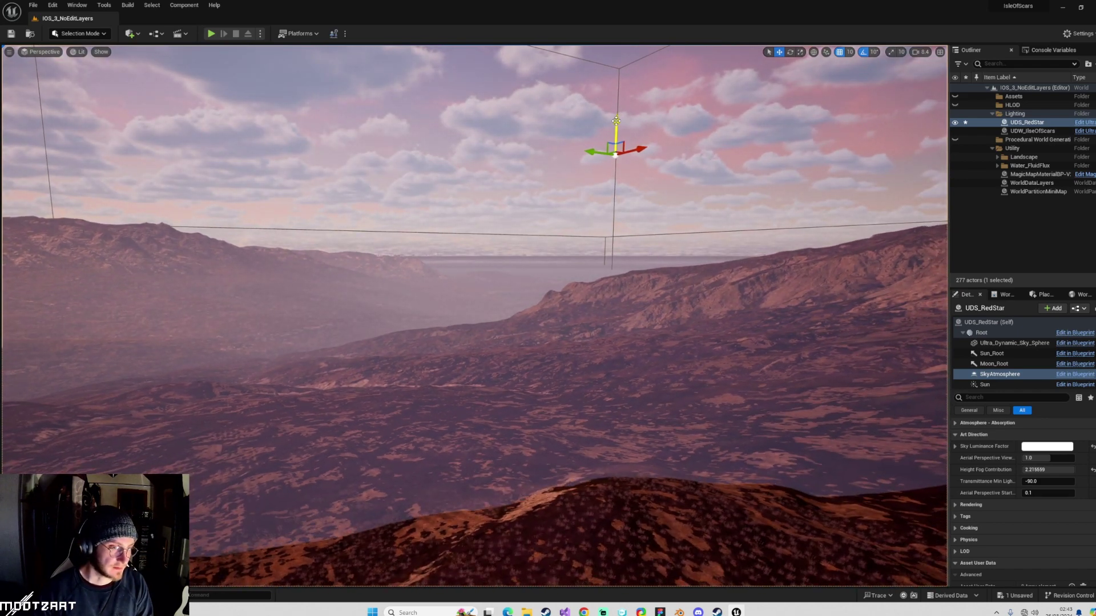
{"action": "mouse_move", "coordinate": [616, 121]}
{"action": "left_mouse_down"}
{"action": "mouse_move", "coordinate": [626, 229]}
{"action": "mouse_move", "coordinate": [635, 158]}
{"action": "mouse_move", "coordinate": [651, 177]}
{"action": "mouse_move", "coordinate": [653, 215]}
{"action": "mouse_move", "coordinate": [675, 87]}
{"action": "mouse_move", "coordinate": [670, 216]}
{"action": "mouse_move", "coordinate": [675, 115]}
{"action": "mouse_move", "coordinate": [681, 232]}
{"action": "left_mouse_up"}
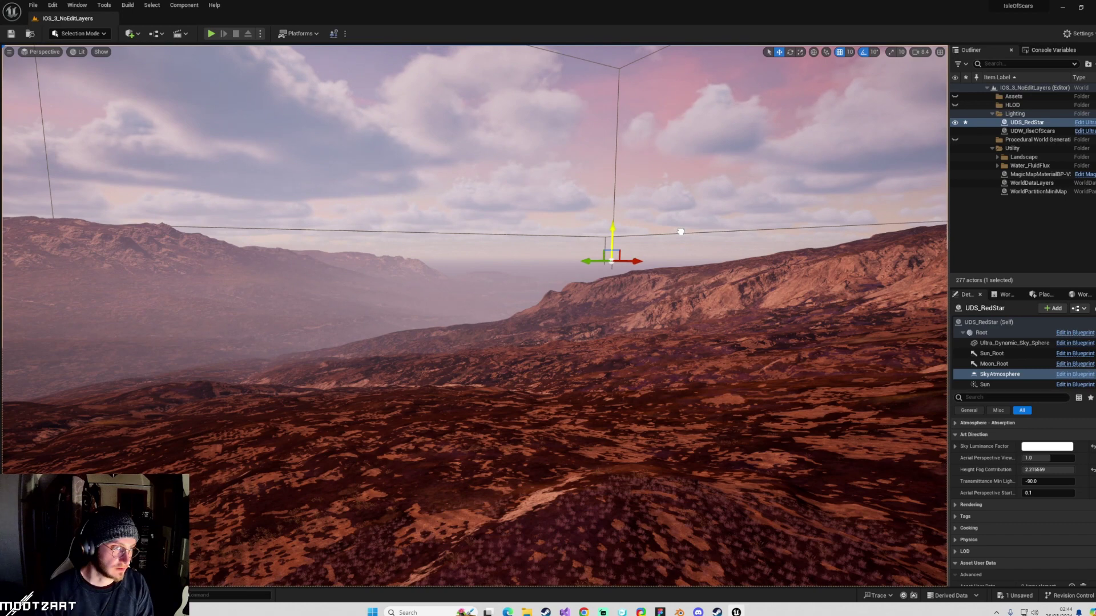
- Nudge the SkyAtmosphere component slightly further down and check the haze over the valley
{"action": "right_click_drag", "start_coordinate": [717, 186], "coordinate": [691, 162]}
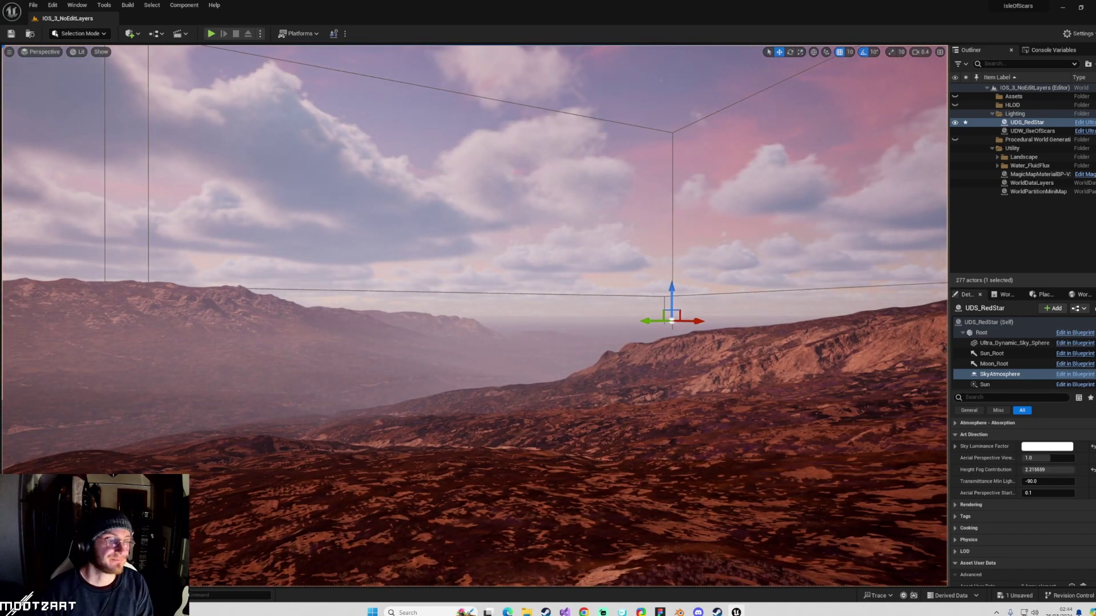
{"action": "right_click_drag", "start_coordinate": [479, 300], "coordinate": [479, 325]}
{"action": "right_click_drag", "start_coordinate": [577, 251], "coordinate": [577, 269]}
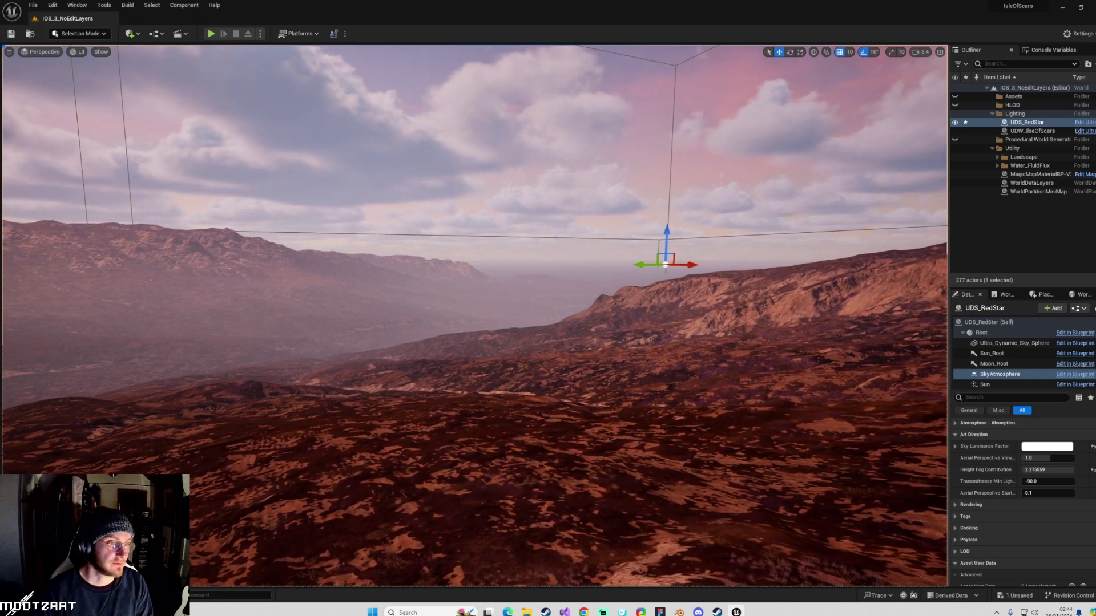
{"action": "left_click_drag", "start_coordinate": [667, 230], "coordinate": [670, 232]}
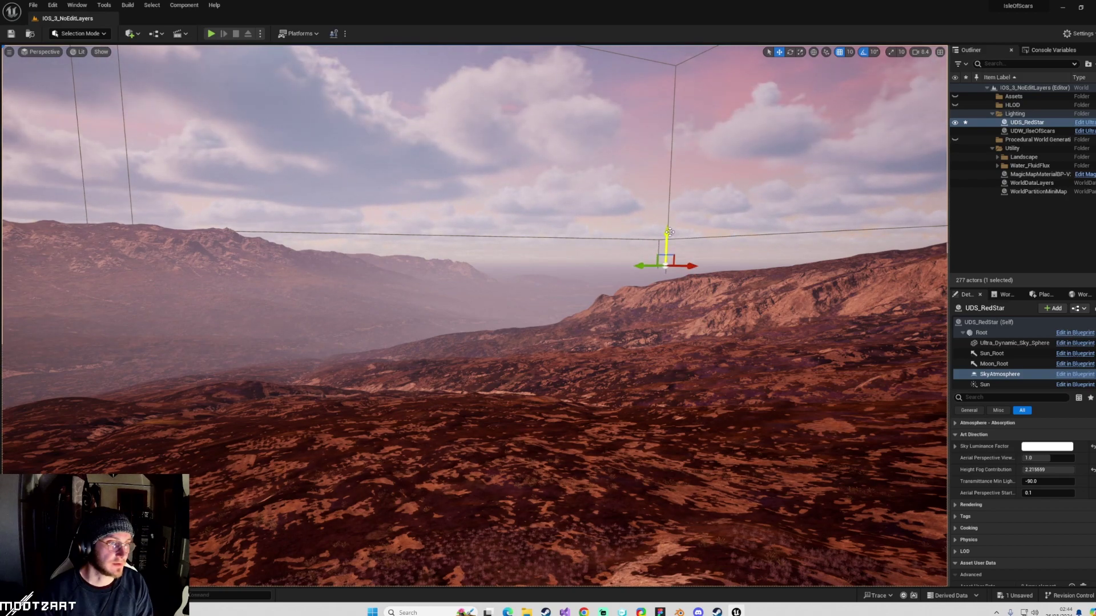
{"action": "right_click_drag", "start_coordinate": [669, 232], "coordinate": [570, 263]}
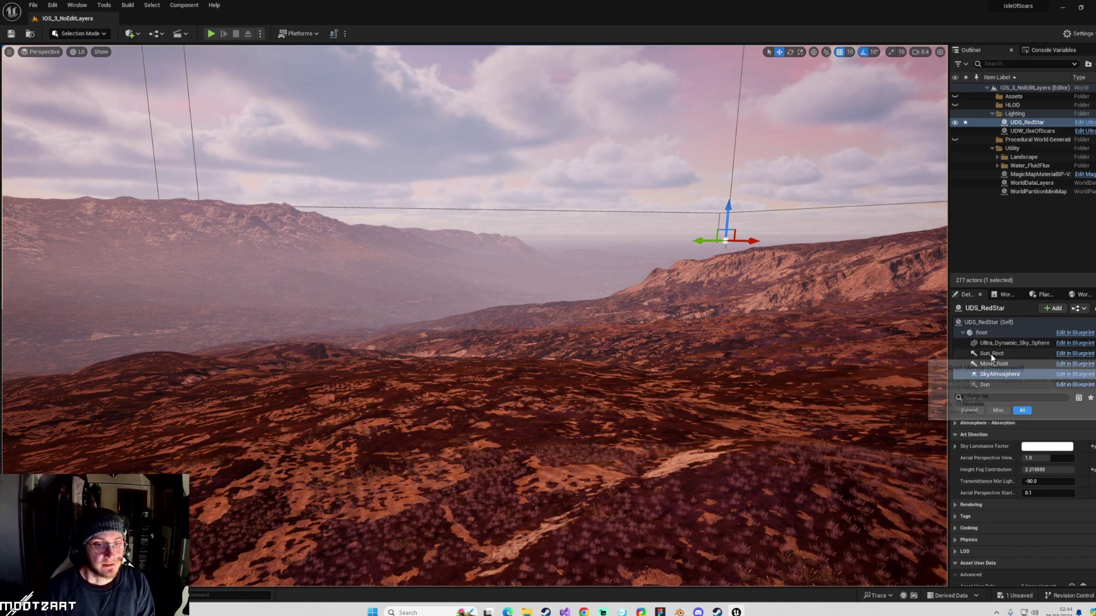
- Review the SkyAtmosphere component's Transform, Planet and Art Direction settings against the view of the landscape
{"action": "scroll", "coordinate": [993, 442], "scroll_direction": "up", "scroll_amount": 3}
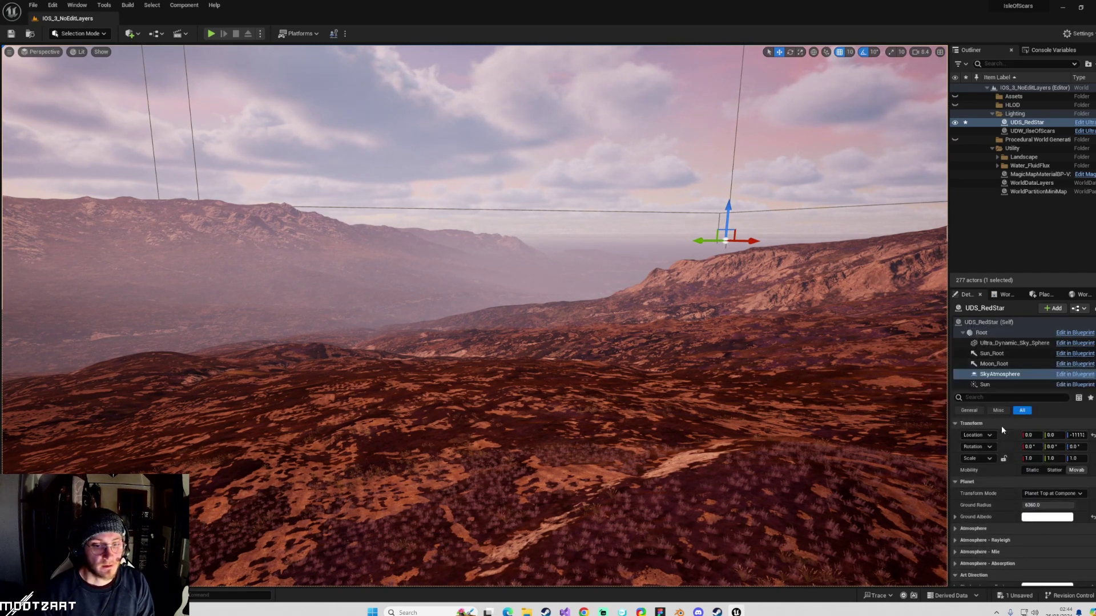
{"action": "mouse_move", "coordinate": [720, 322]}
{"action": "right_mouse_down"}
{"action": "mouse_move", "coordinate": [599, 324]}
{"action": "mouse_move", "coordinate": [641, 348]}
{"action": "mouse_move", "coordinate": [695, 315]}
{"action": "mouse_move", "coordinate": [679, 318]}
{"action": "mouse_move", "coordinate": [720, 322]}
{"action": "right_mouse_up"}
{"action": "key", "text": "w"}
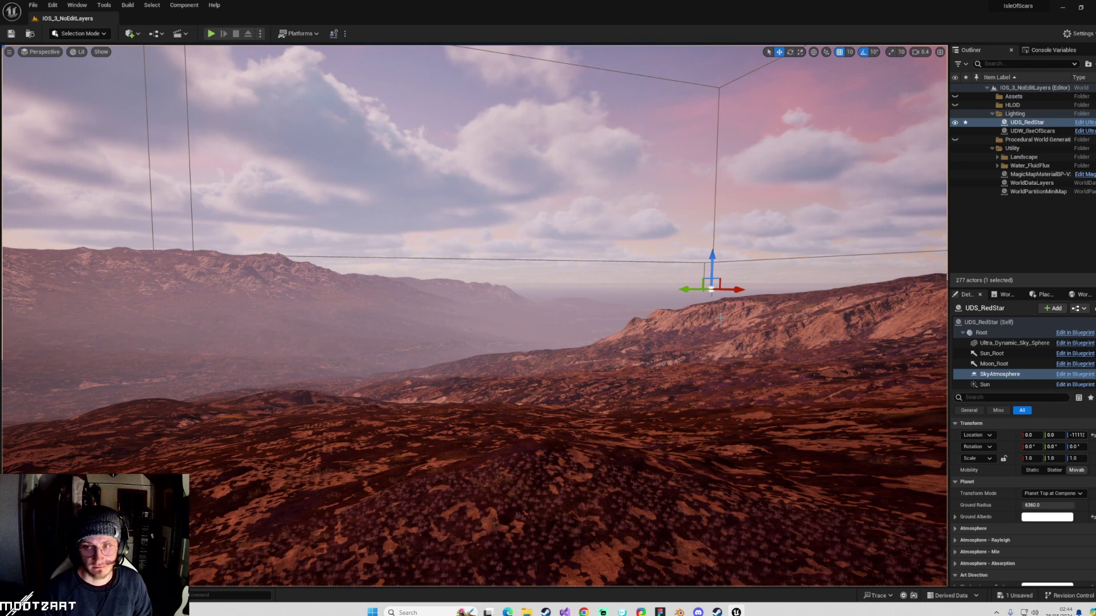
{"action": "scroll", "coordinate": [1023, 508], "scroll_direction": "down", "scroll_amount": 3}
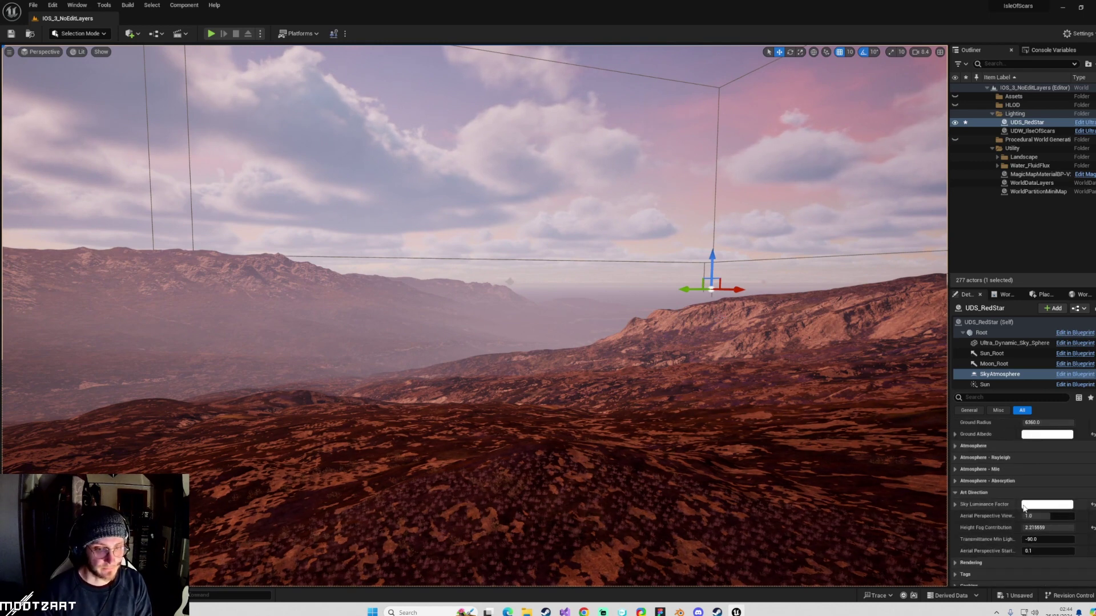
{"action": "scroll", "coordinate": [1023, 507], "scroll_direction": "up", "scroll_amount": 3}
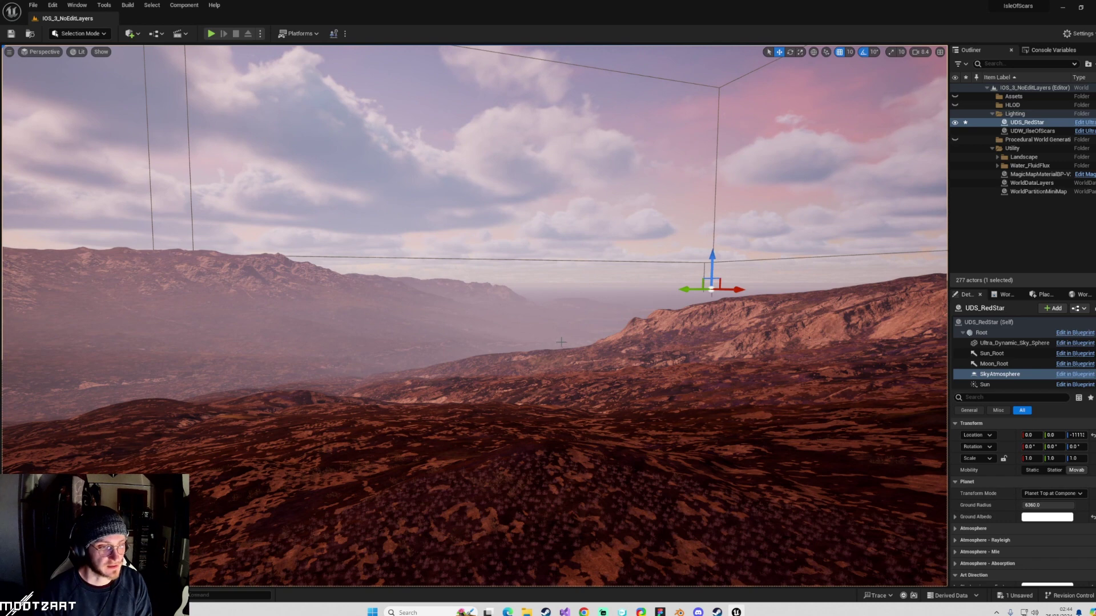
{"action": "scroll", "coordinate": [522, 414], "scroll_direction": "up", "scroll_amount": 5}
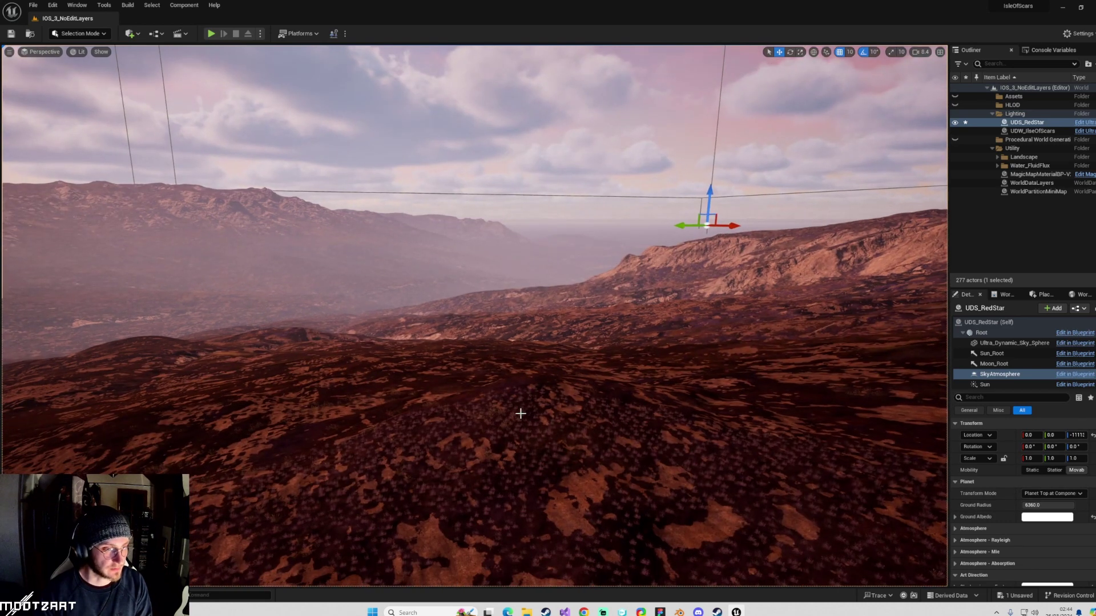
- Start a game preview from a spot on the foreground hill of the landscape
{"action": "right_click", "coordinate": [519, 412]}
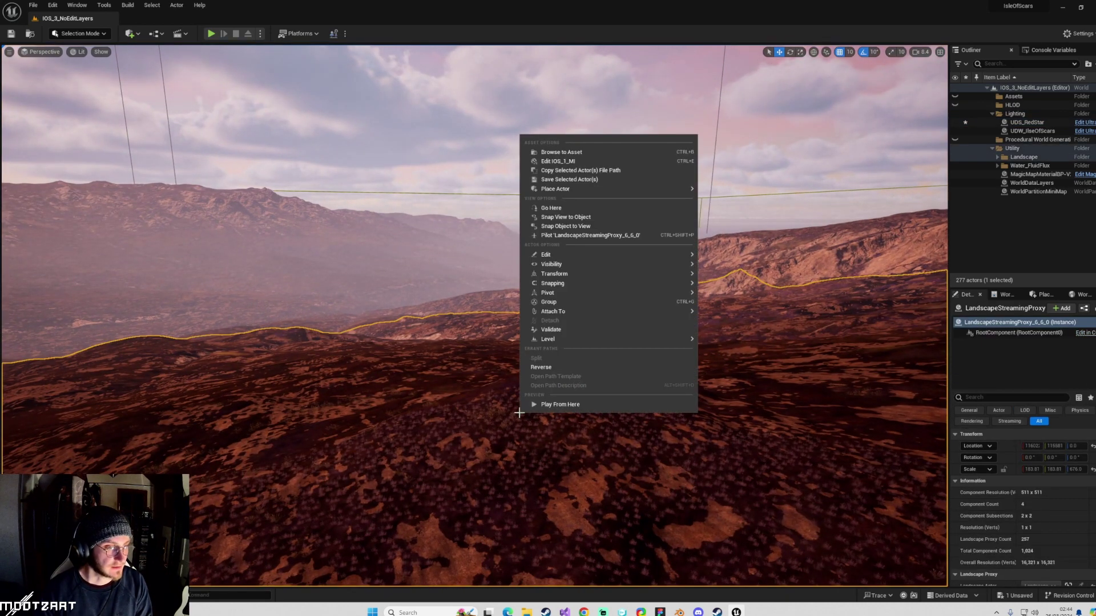
{"action": "left_click", "coordinate": [546, 405]}
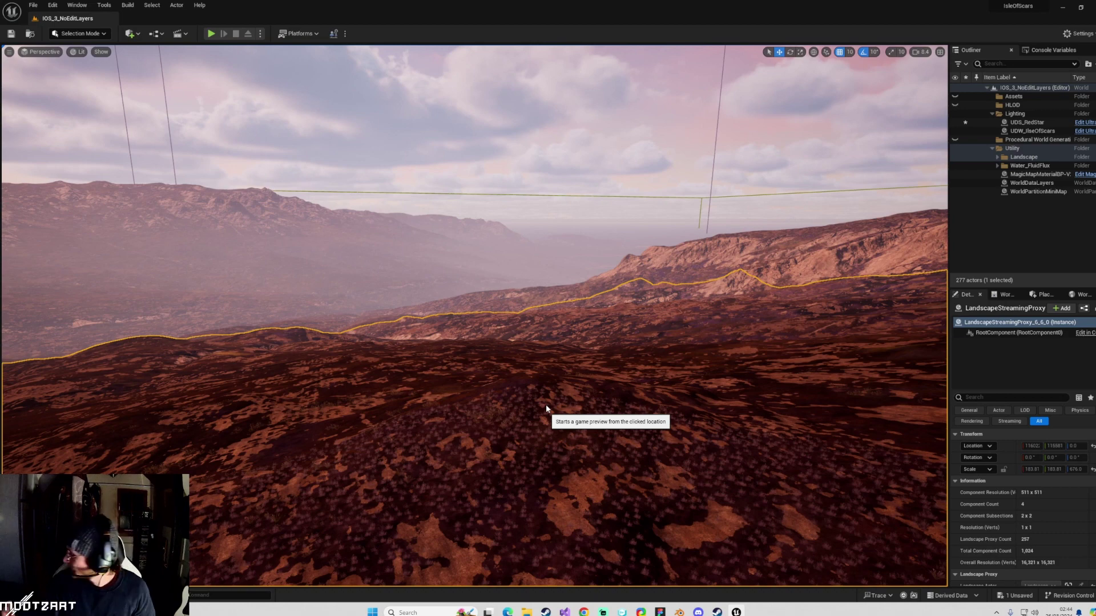
{"action": "left_click", "coordinate": [546, 409]}
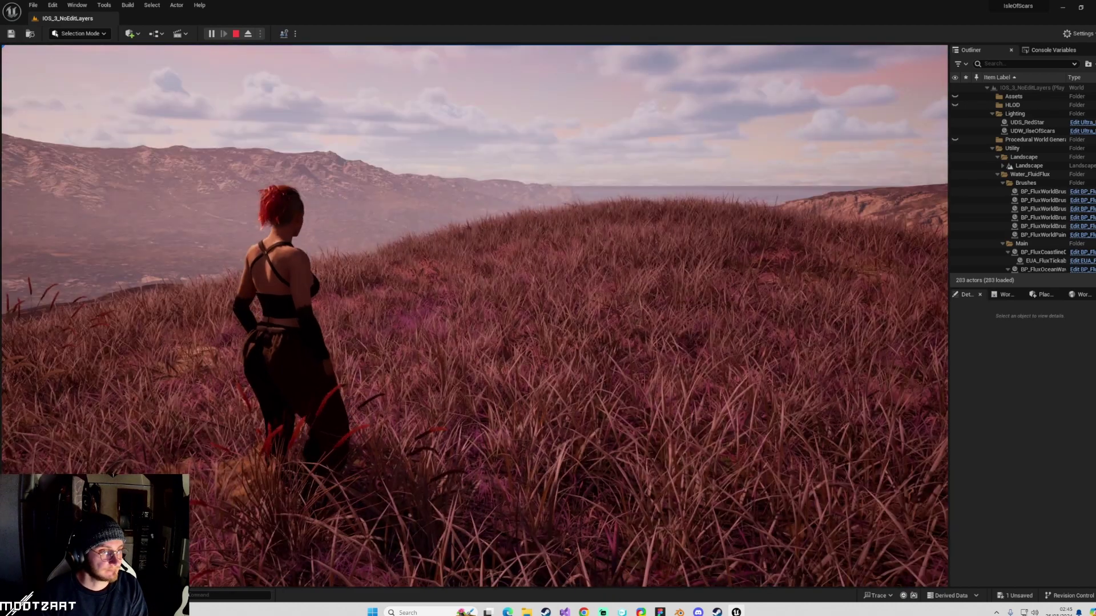
- Run the character across the grassy hillside to examine the atmosphere, lighting and distant terrain during play
{"action": "key", "text": "w"}
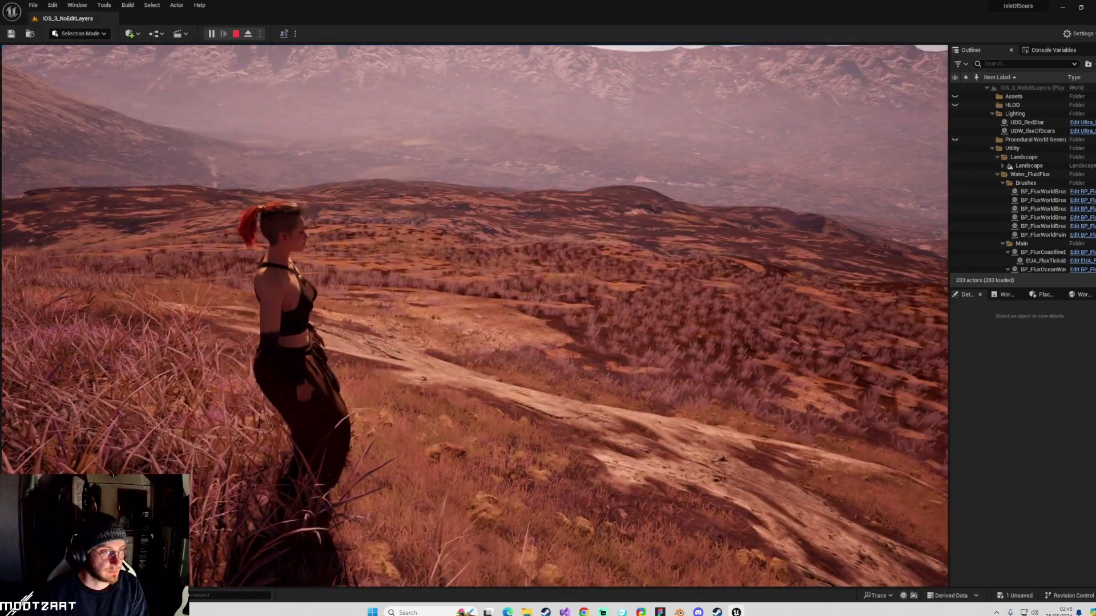
{"action": "key", "text": "w"}
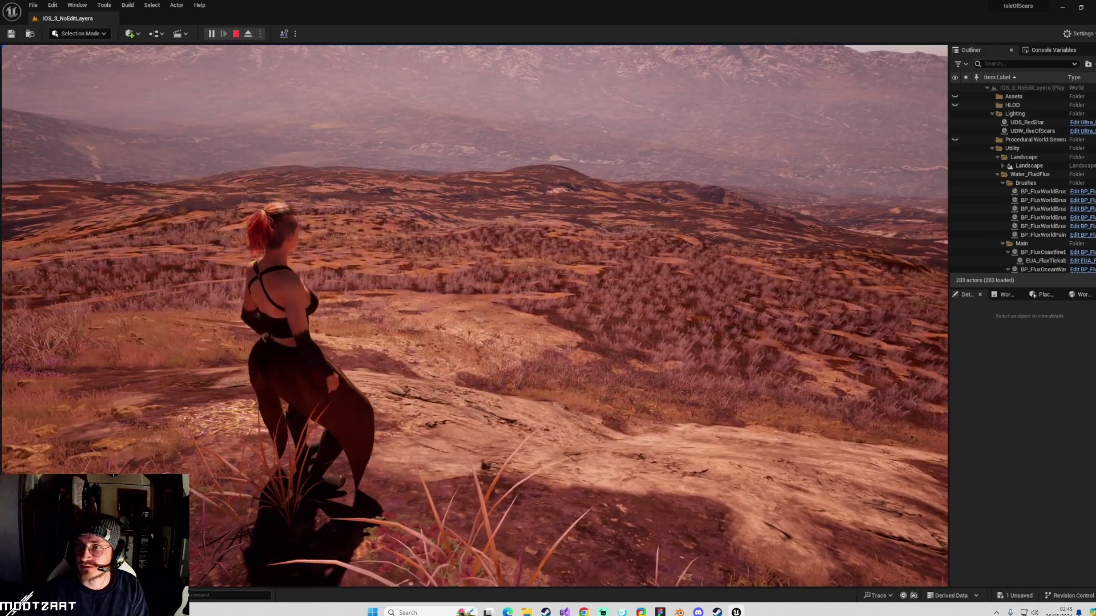
{"action": "key", "text": "w"}
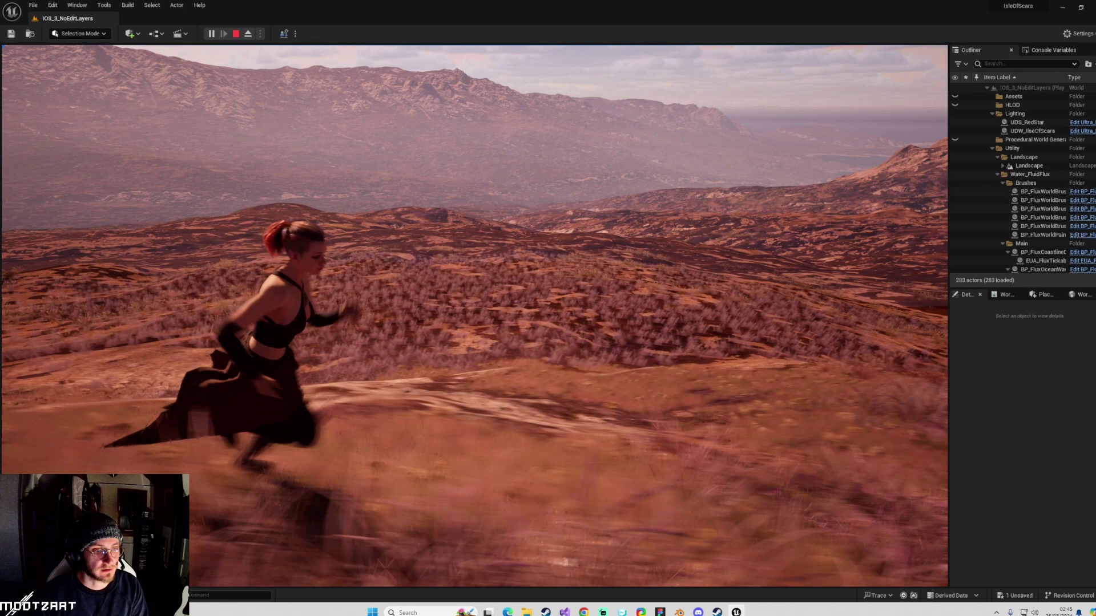
{"action": "key", "text": "w"}
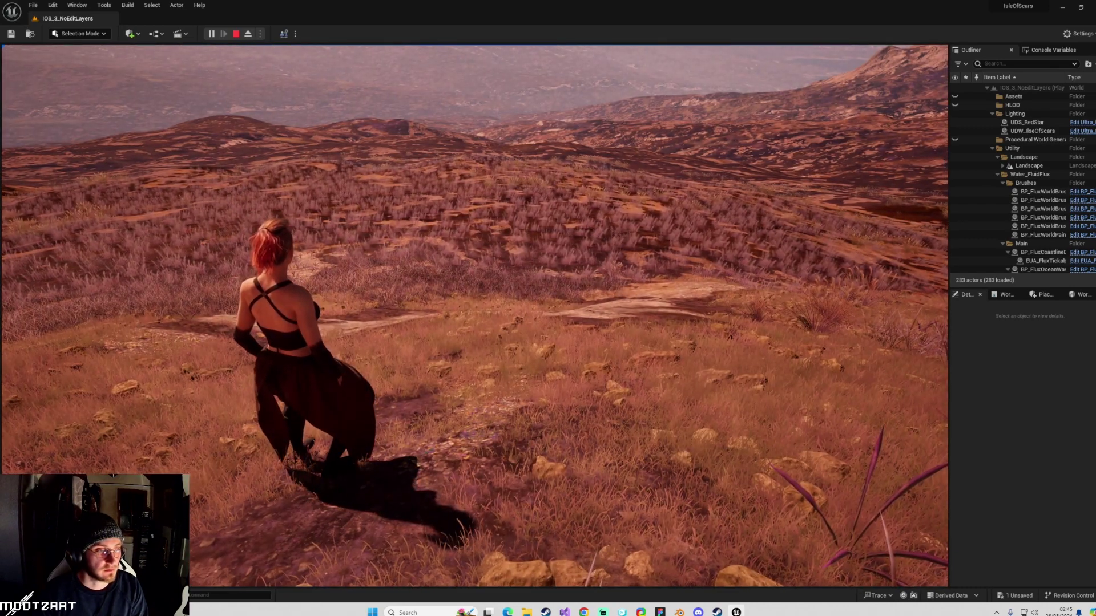
{"action": "key", "text": "w"}
{"action": "key", "text": "d"}
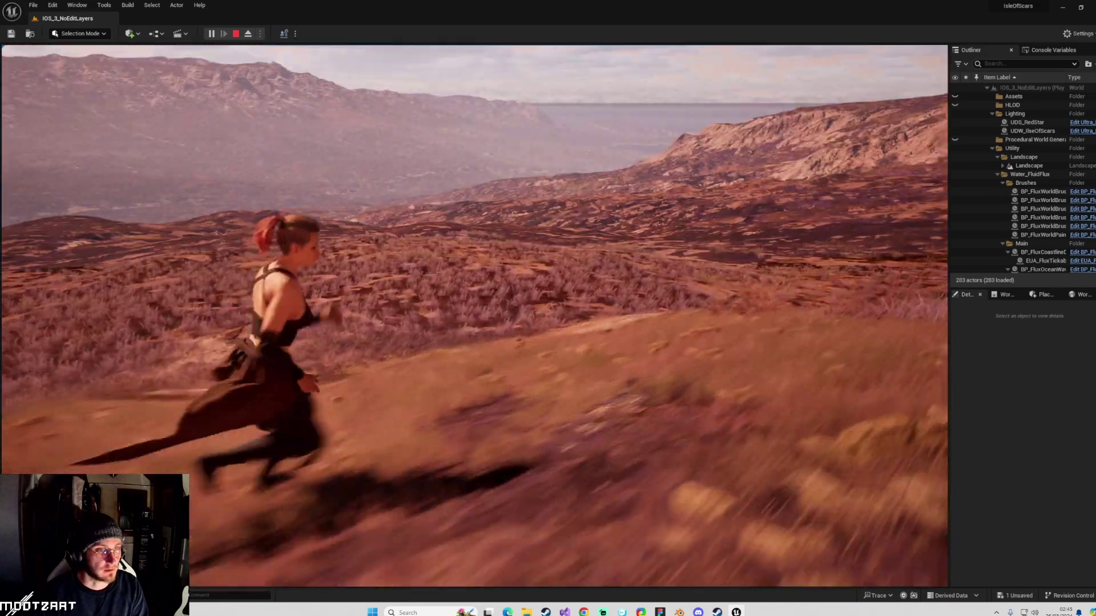
{"action": "key", "text": "d"}
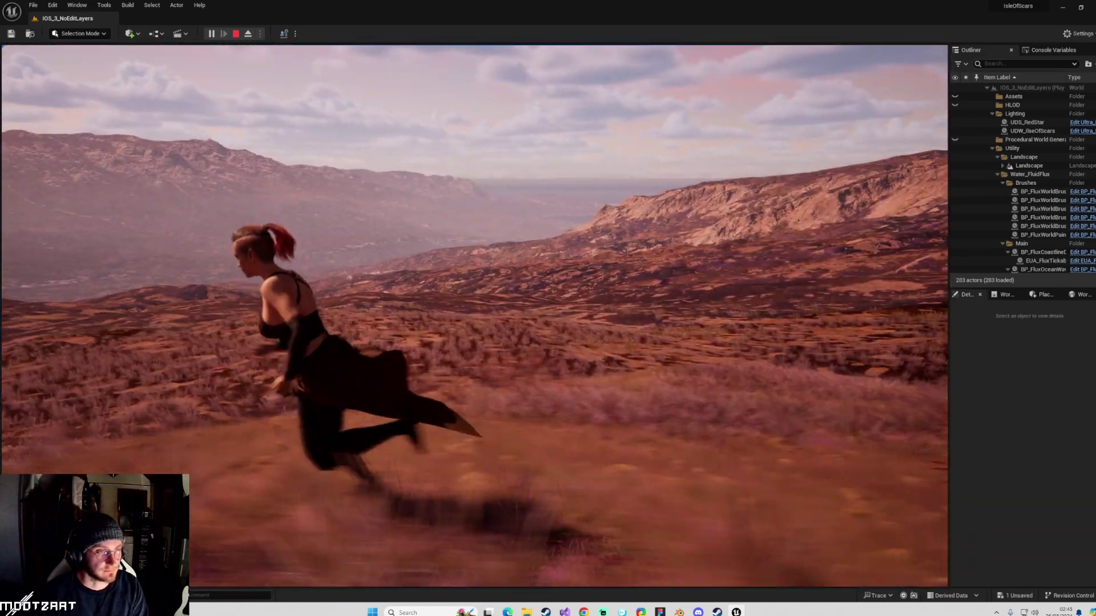
{"action": "key", "text": "d"}
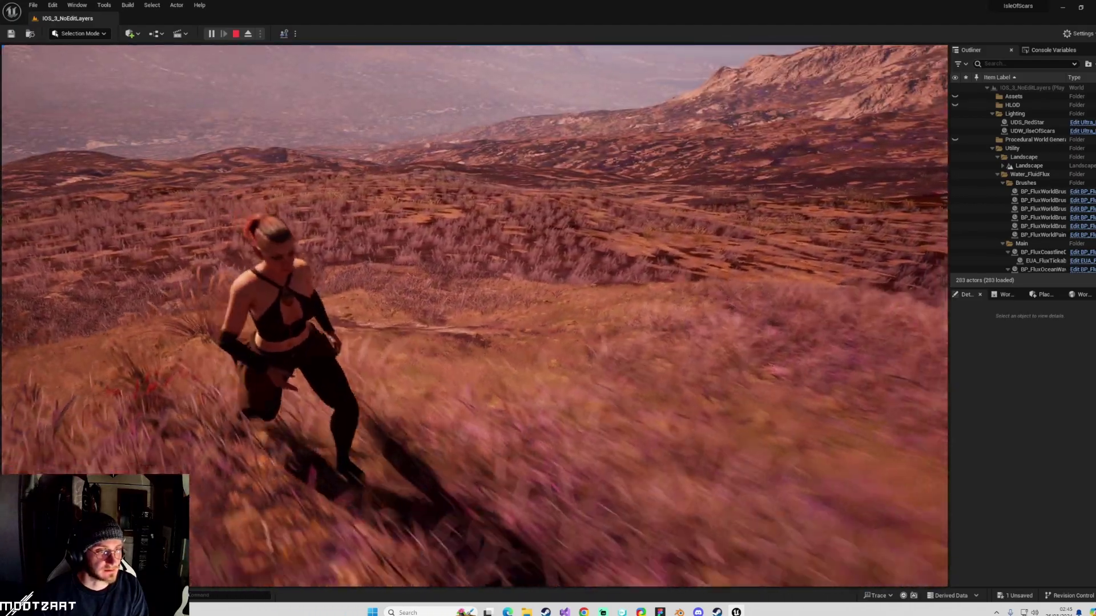
{"action": "key", "text": "w"}
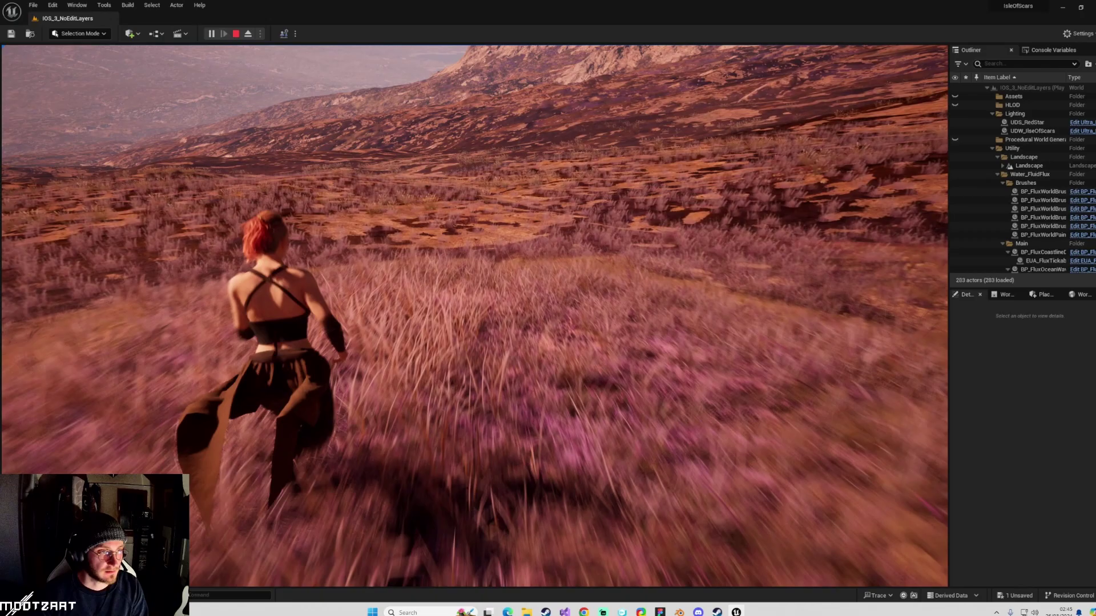
{"action": "key", "text": "a"}
{"action": "key", "text": "w"}
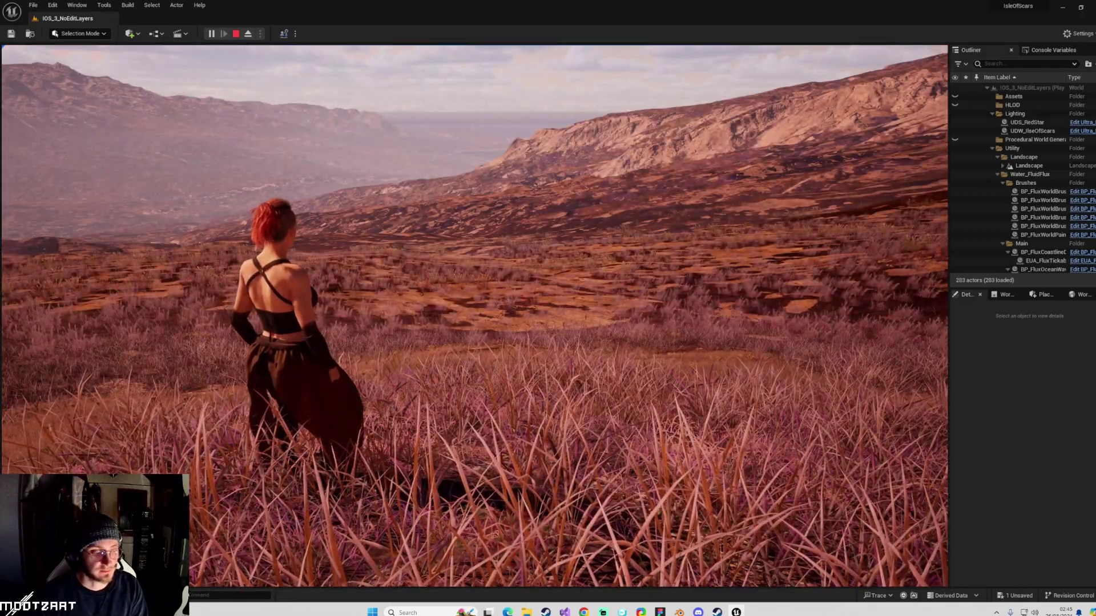
{"action": "key", "text": "d"}
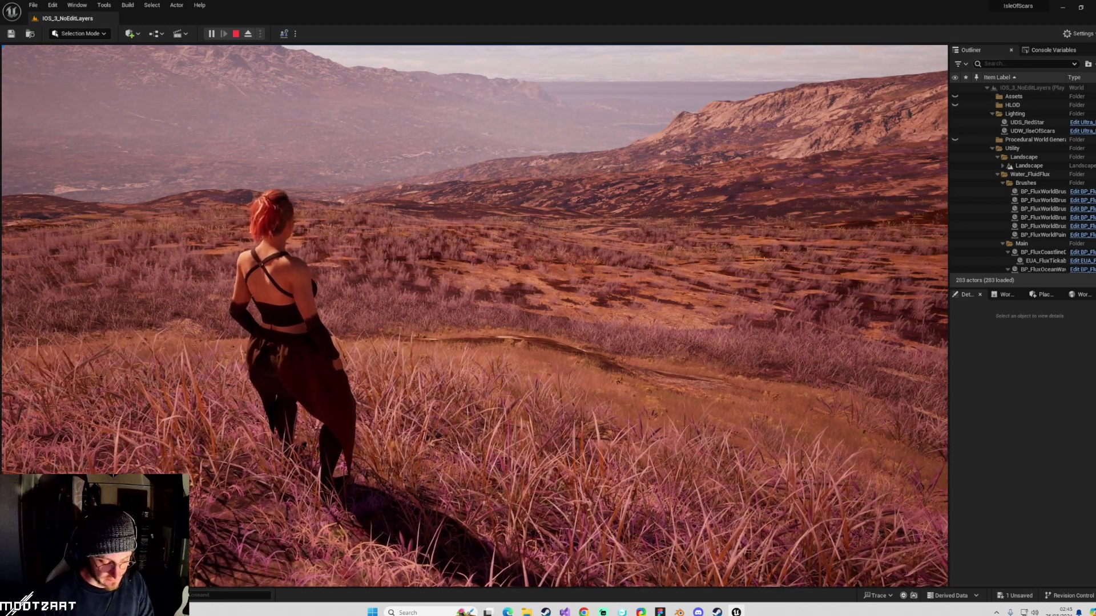
- Release the mouse from the running game, collapse the Water_FluidFlux and Utility folders, and select UDS_RedStar under Lighting
{"action": "key", "text": "super"}
{"action": "left_click", "coordinate": [1031, 379]}
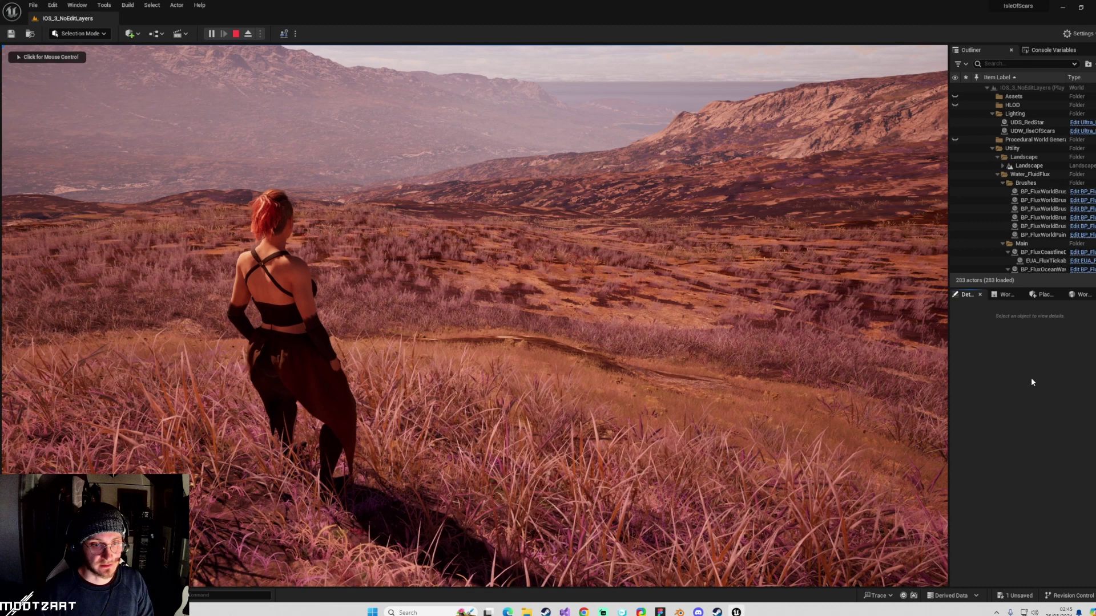
{"action": "left_click", "coordinate": [998, 174]}
{"action": "left_click", "coordinate": [992, 148]}
{"action": "left_click", "coordinate": [992, 114]}
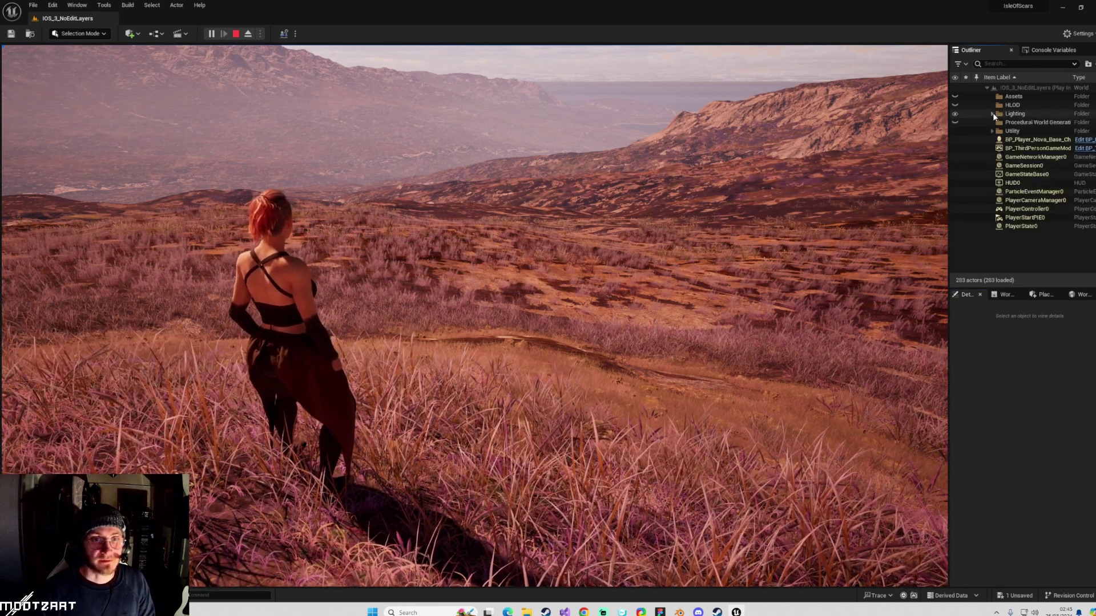
{"action": "left_click", "coordinate": [992, 114]}
{"action": "left_click", "coordinate": [1026, 122]}
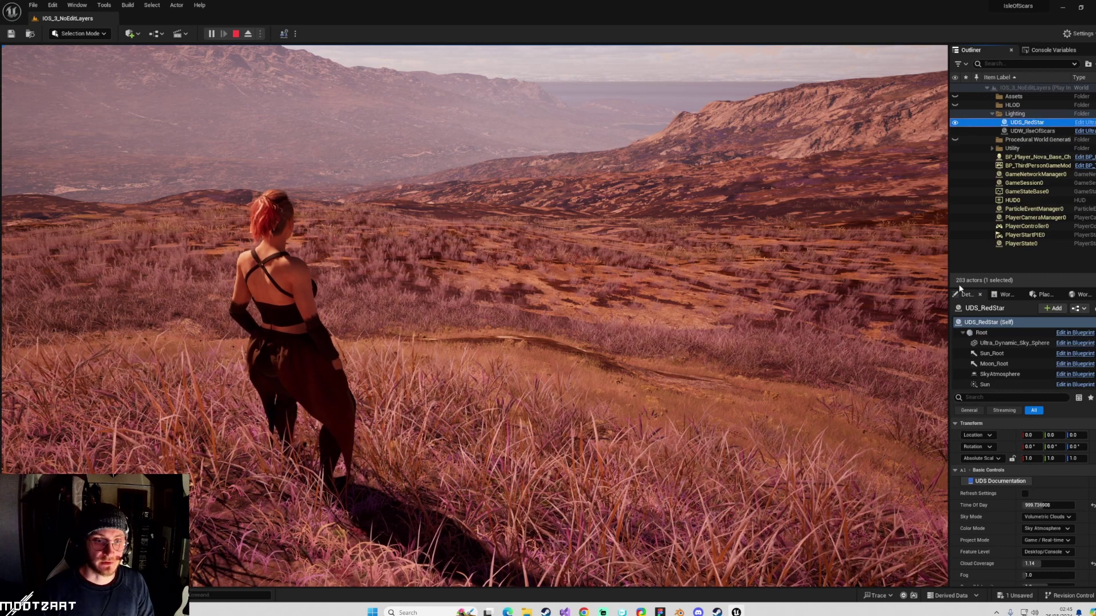
- Widen the area showing UDS_RedStar's properties, select its SkyAtmosphere component, and collapse the Transform and Planet settings
{"action": "left_click_drag", "start_coordinate": [948, 288], "coordinate": [861, 288]}
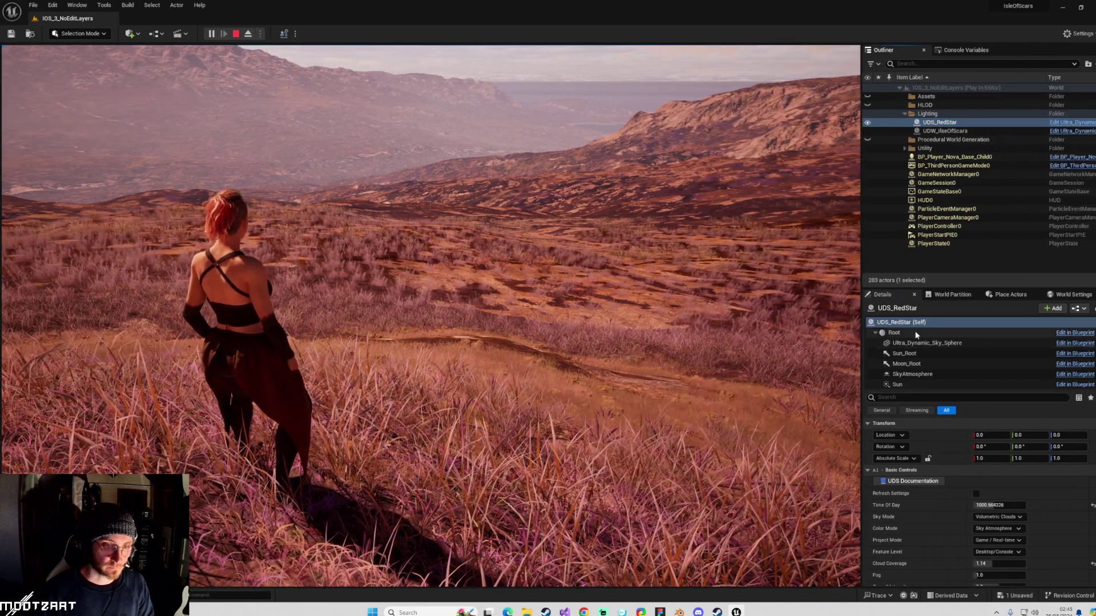
{"action": "left_click", "coordinate": [912, 374]}
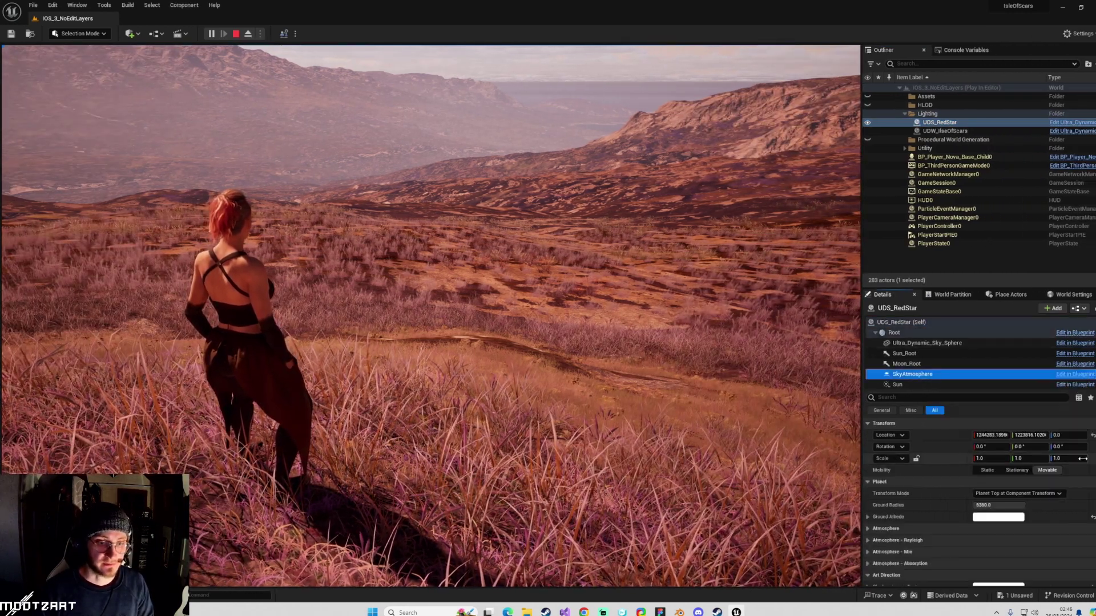
{"action": "left_click", "coordinate": [867, 424]}
{"action": "left_click", "coordinate": [868, 435]}
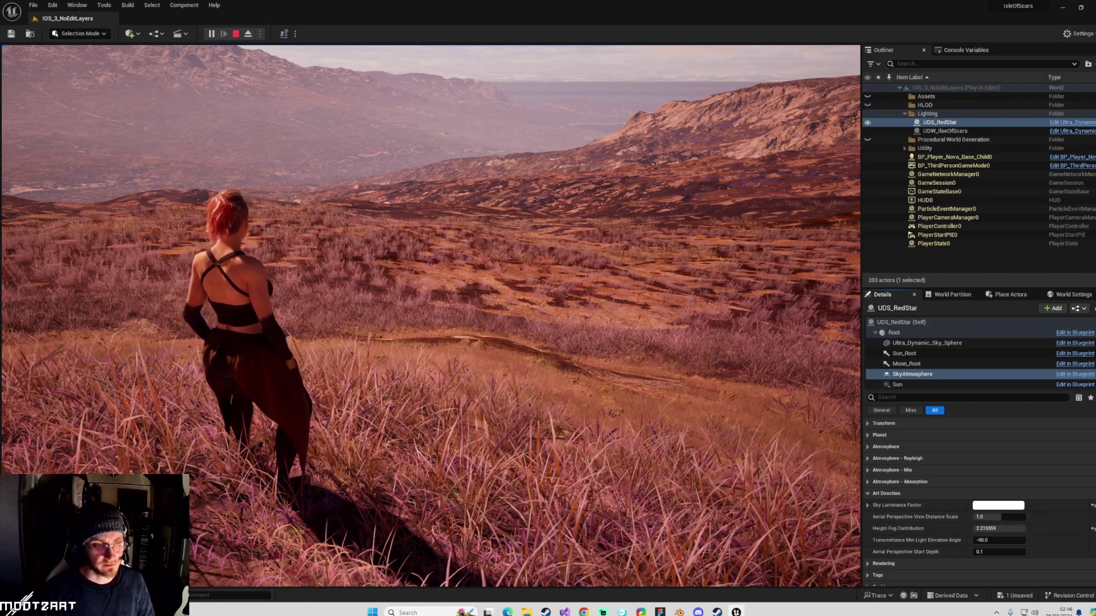
- Tilt the play camera to show more sky and look over the SkyAtmosphere's Atmosphere settings
{"action": "left_click", "coordinate": [798, 371]}
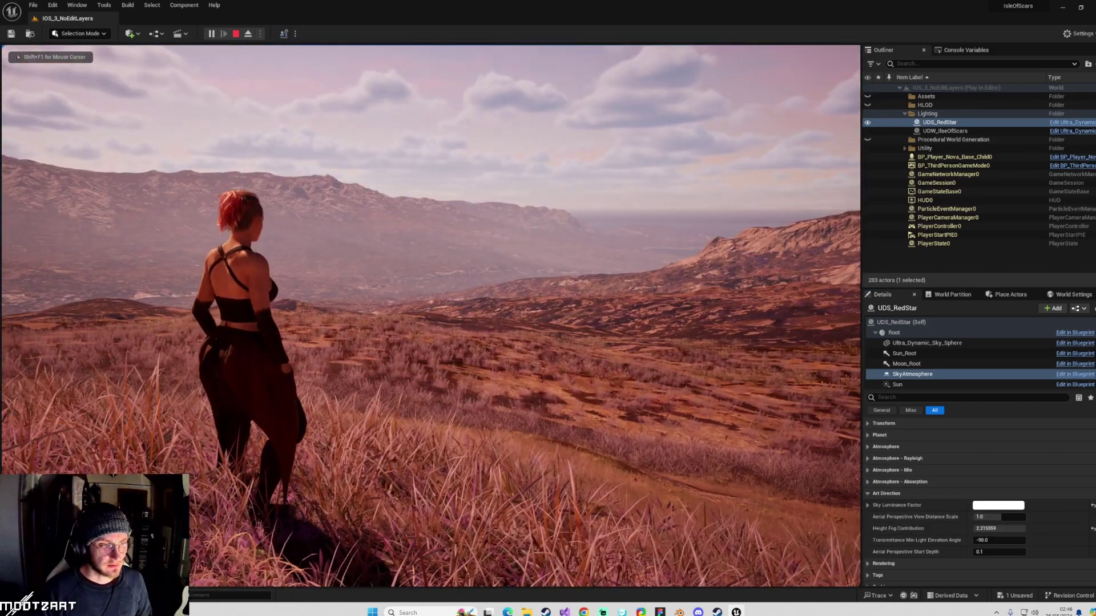
{"action": "key", "text": "super"}
{"action": "left_click", "coordinate": [1073, 445]}
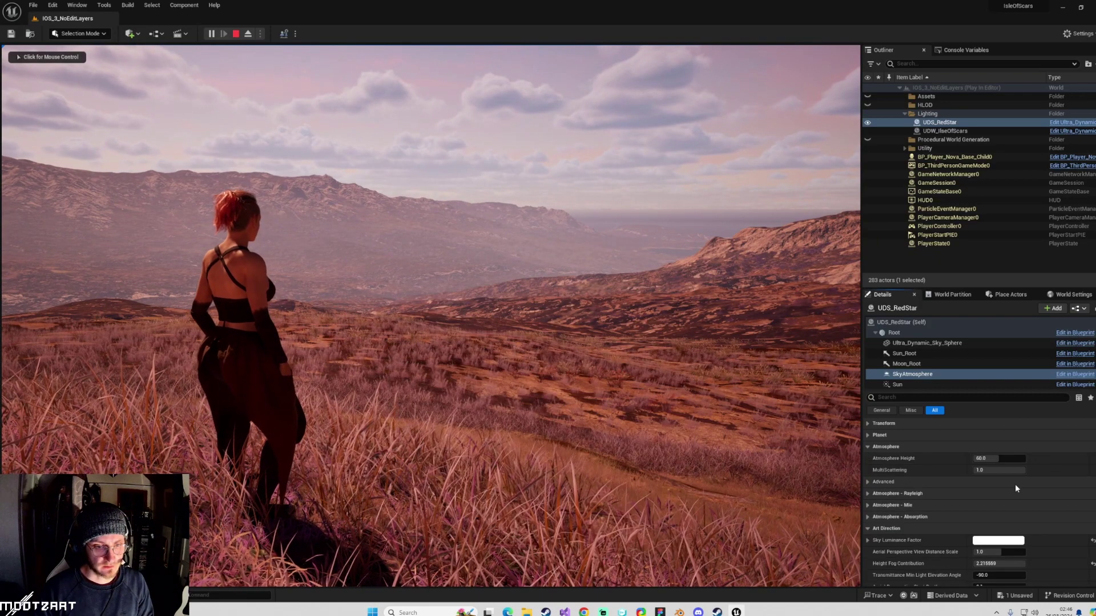
{"action": "left_click", "coordinate": [872, 446]}
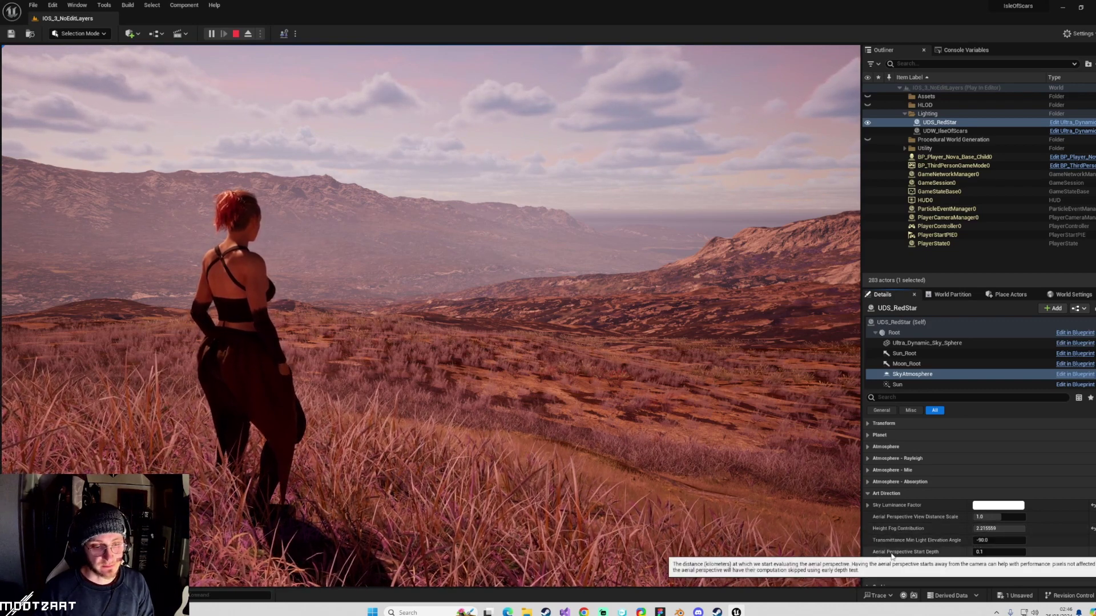
- Try different Aerial Perspective Start Depth values on the SkyAtmosphere and set it back to 0.1
{"action": "left_click", "coordinate": [977, 552]}
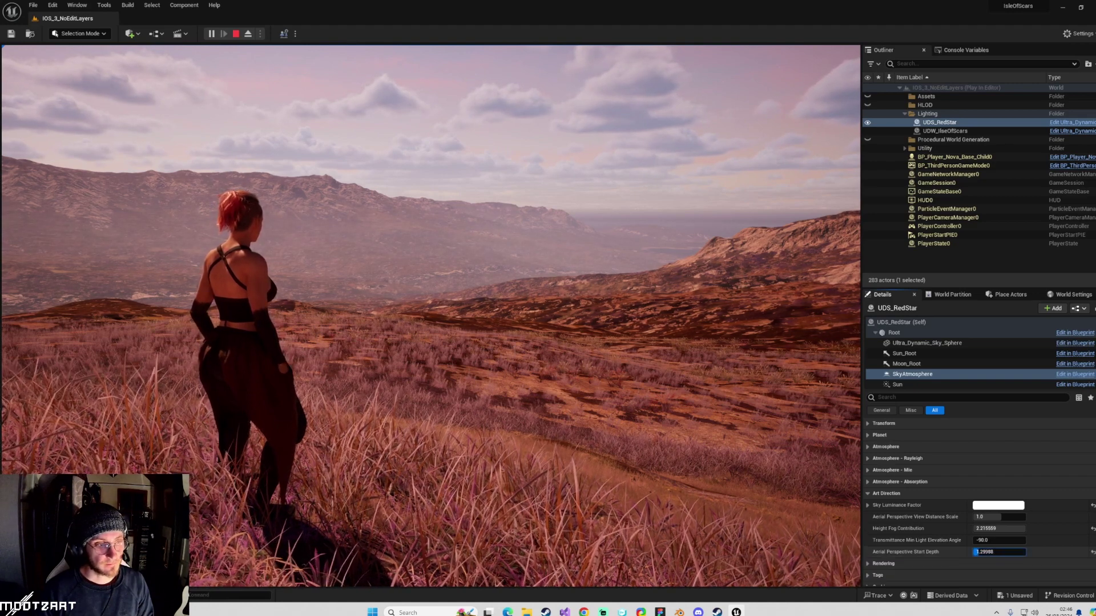
{"action": "mouse_move", "coordinate": [977, 552]}
{"action": "left_mouse_down"}
{"action": "mouse_move", "coordinate": [995, 551]}
{"action": "mouse_move", "coordinate": [972, 552]}
{"action": "mouse_move", "coordinate": [986, 552]}
{"action": "left_mouse_up"}
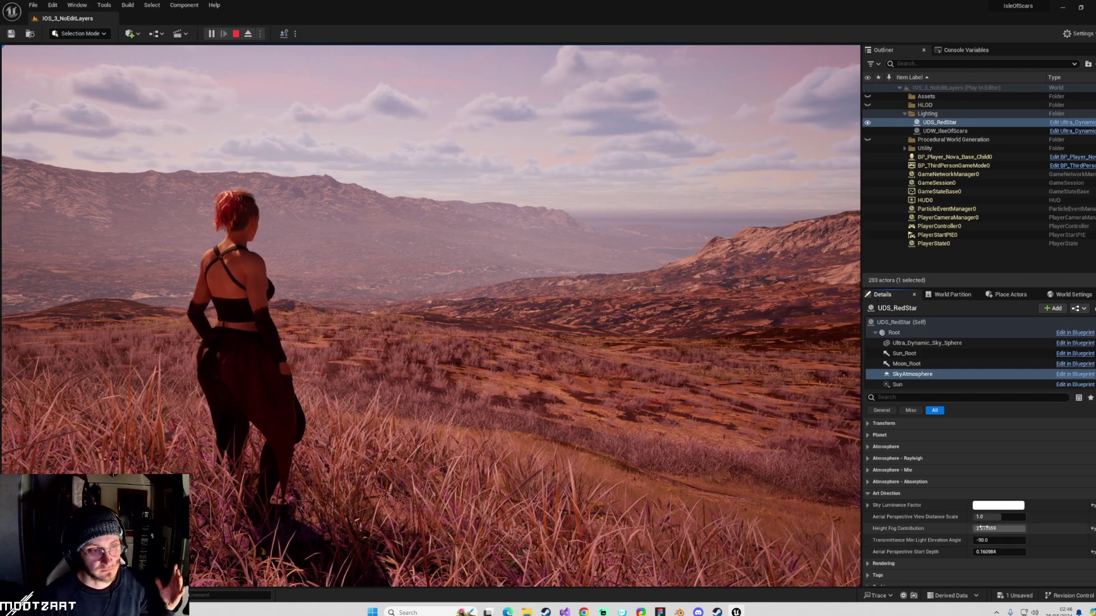
{"action": "left_click", "coordinate": [986, 552]}
{"action": "type", "text": "0.001"}
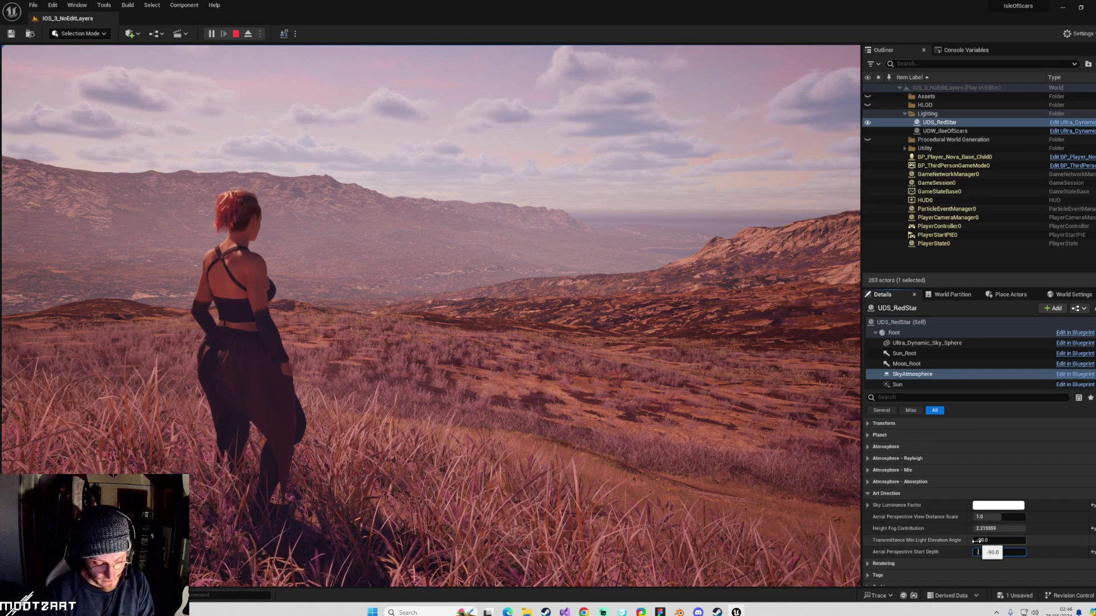
{"action": "type", "text": "1"}
{"action": "key", "text": "Return"}
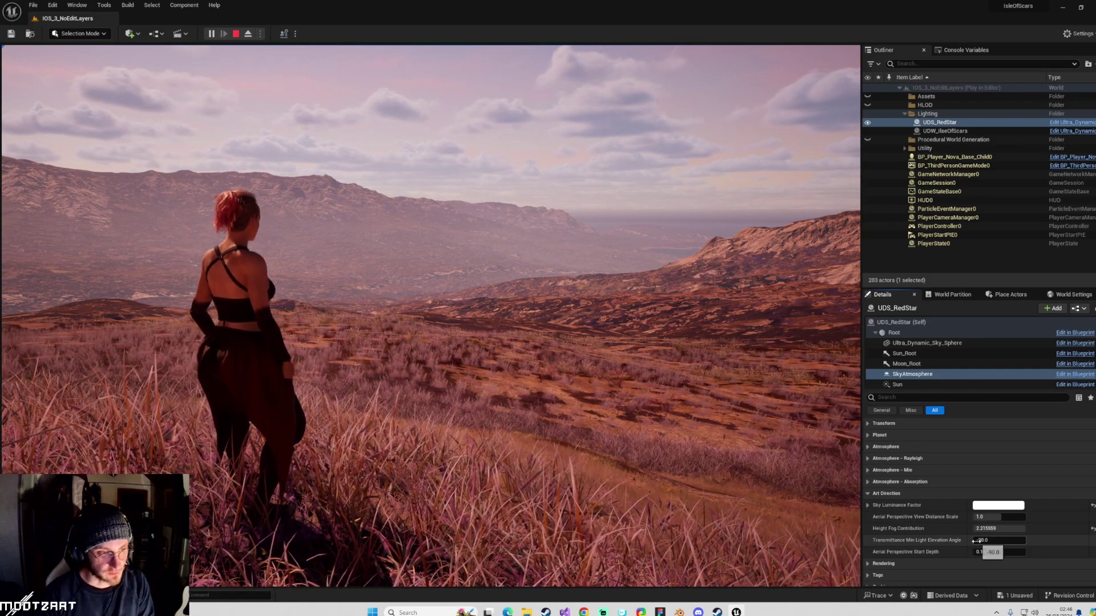
- Move the character across the grass to examine the haze over the distant mountains, and release the mouse from the game
{"action": "left_click", "coordinate": [394, 379]}
{"action": "key", "text": "w"}
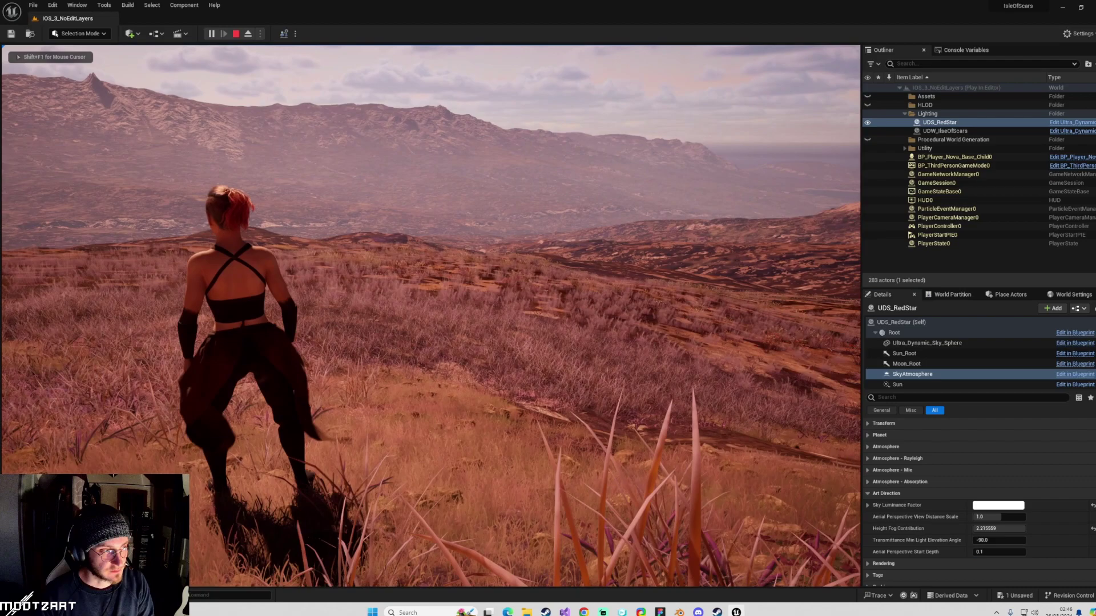
{"action": "key", "text": "a"}
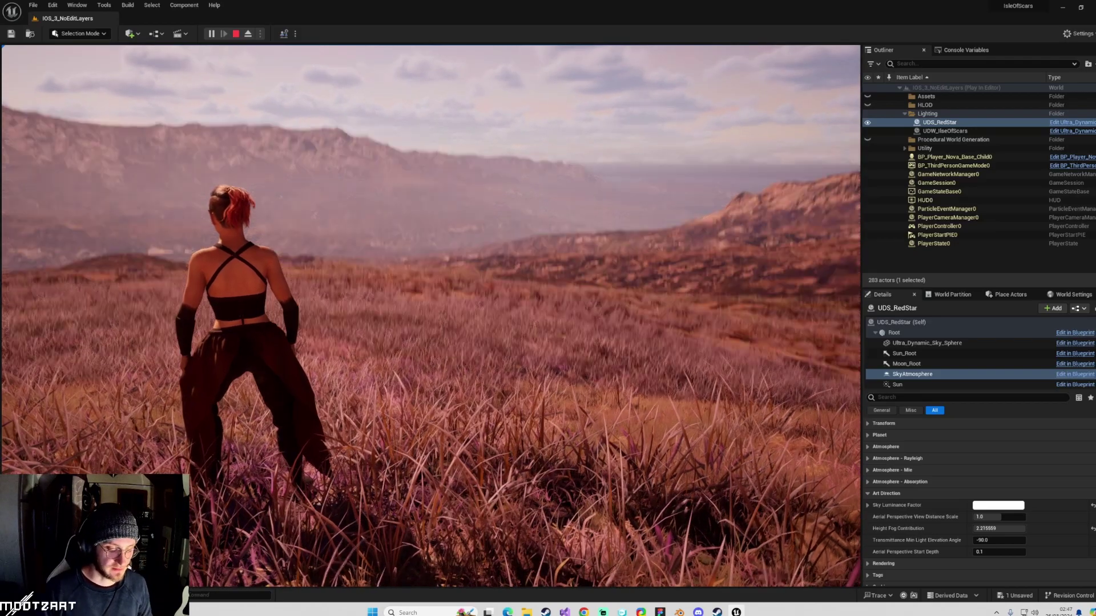
{"action": "key", "text": "w"}
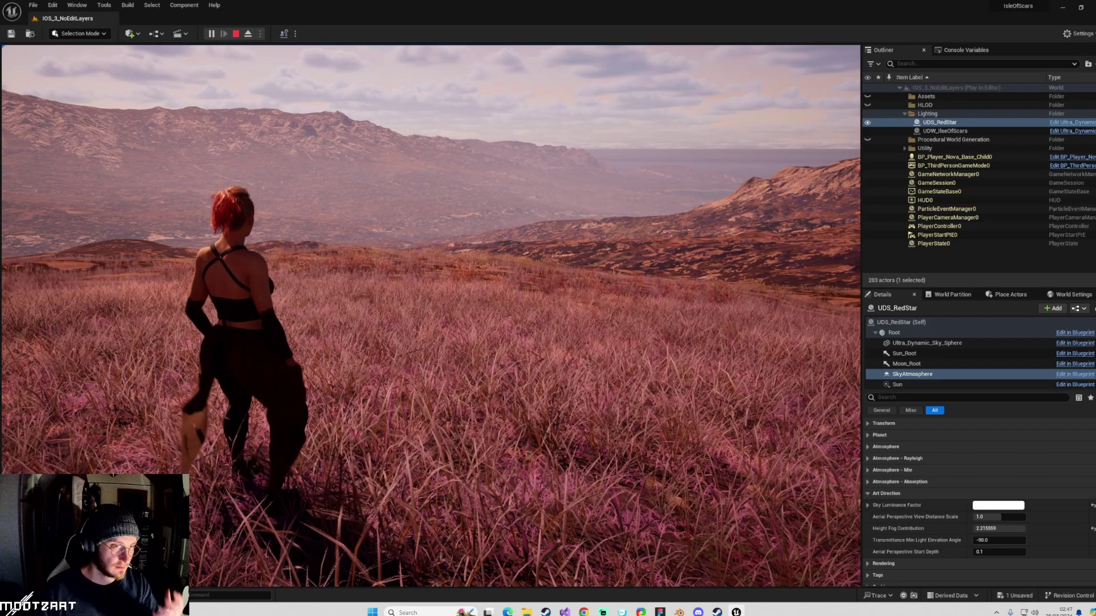
{"action": "key", "text": "super"}
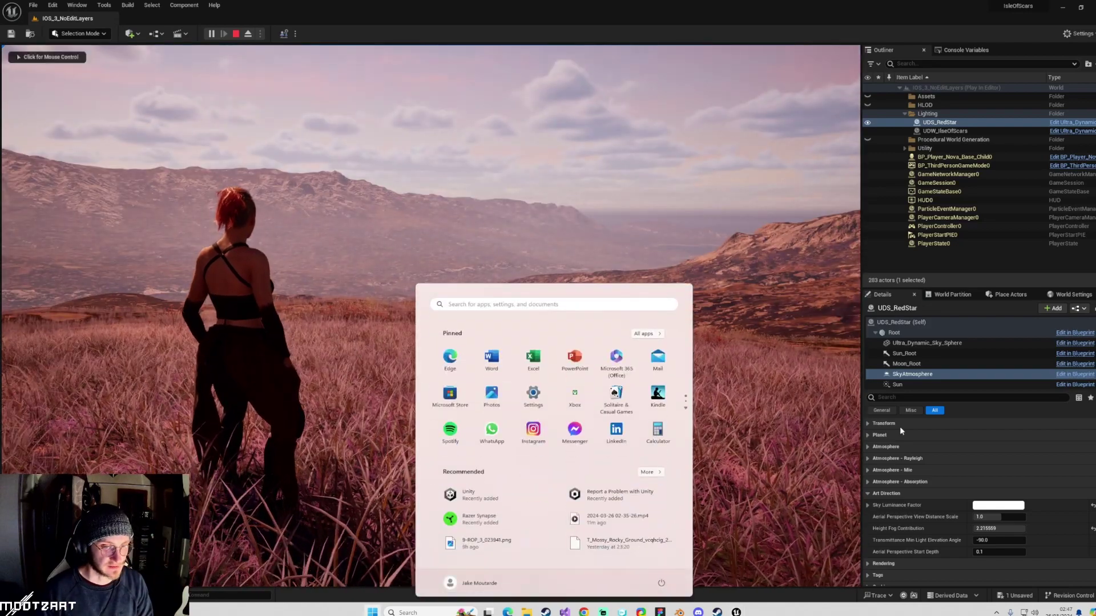
- Set the SkyAtmosphere's Aerial Perspective Start Depth to 0.001 after trying higher values against the view
{"action": "left_click", "coordinate": [991, 557]}
{"action": "left_click", "coordinate": [991, 553]}
{"action": "type", "text": "0.001"}
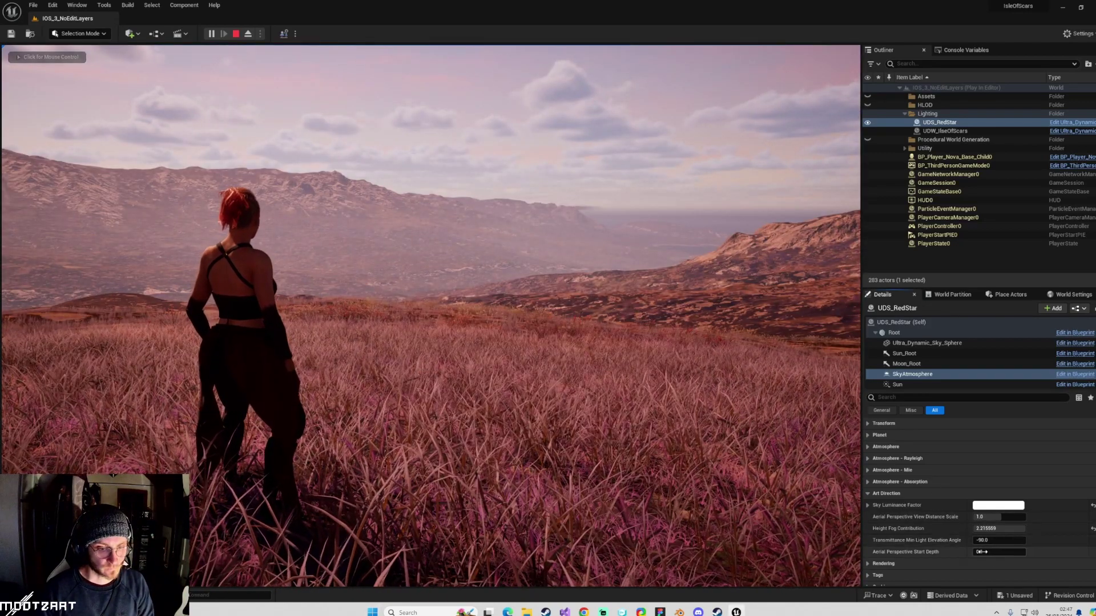
{"action": "mouse_move", "coordinate": [991, 552]}
{"action": "left_mouse_down"}
{"action": "mouse_move", "coordinate": [1016, 552]}
{"action": "mouse_move", "coordinate": [994, 552]}
{"action": "left_mouse_up"}
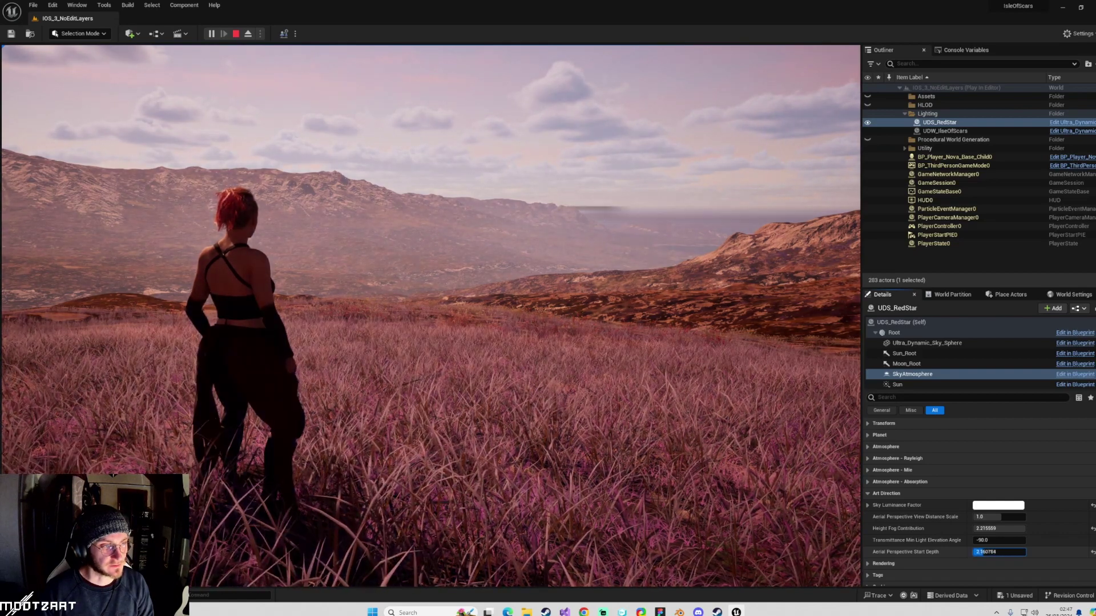
{"action": "left_click", "coordinate": [998, 552]}
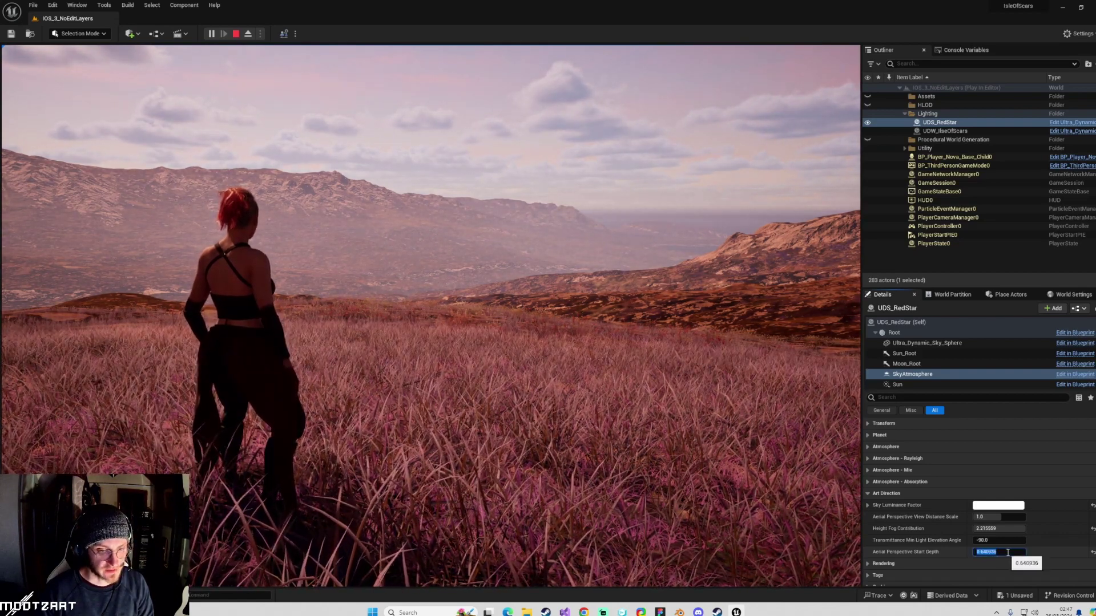
{"action": "type", "text": "0.001"}
{"action": "key", "text": "Return"}
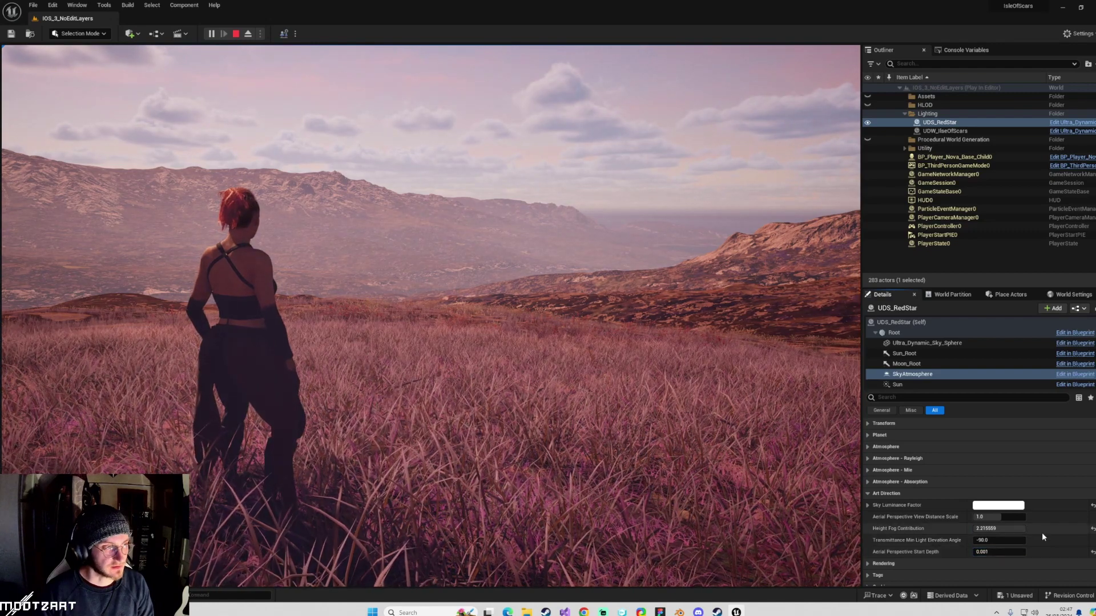
- Run the character around the hillside and turn the camera to examine nearby and distant haze with the new start depth
{"action": "left_click", "coordinate": [582, 446]}
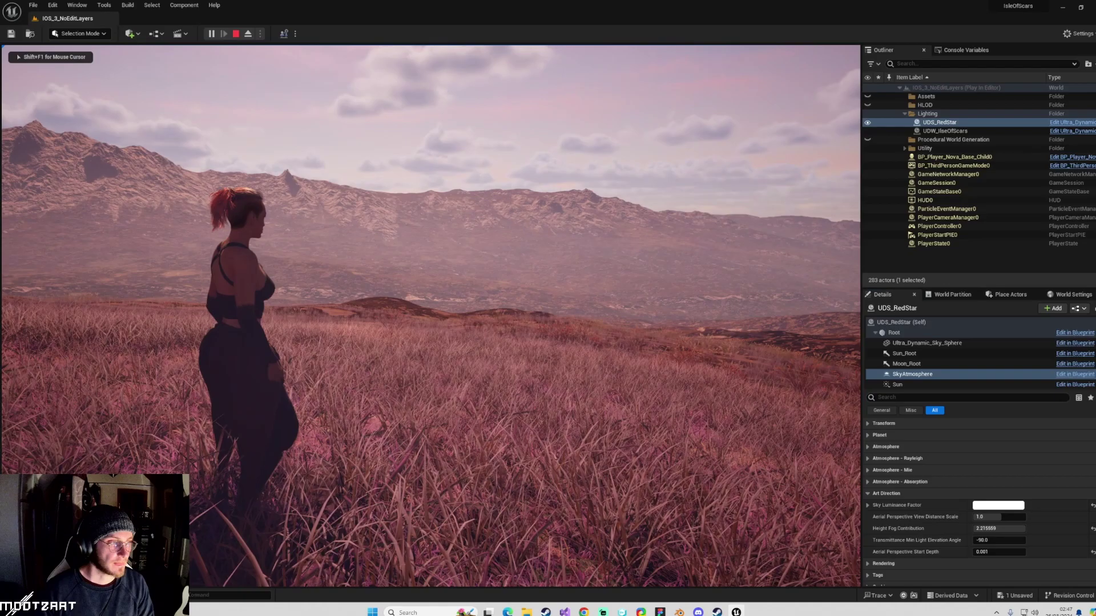
{"action": "key", "text": "w"}
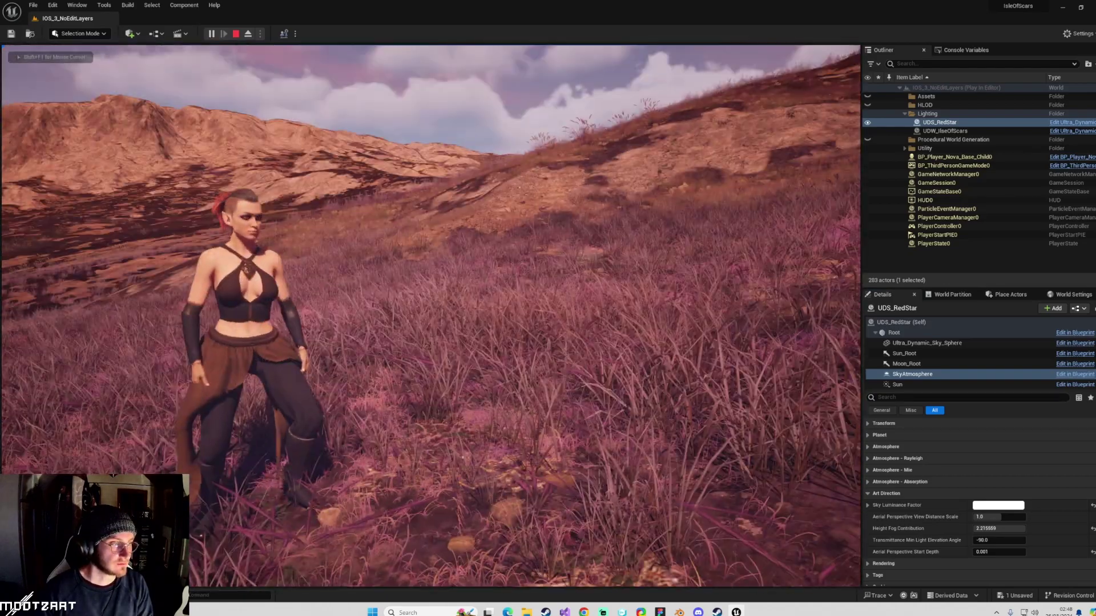
{"action": "key", "text": "w"}
{"action": "key", "text": "w"}
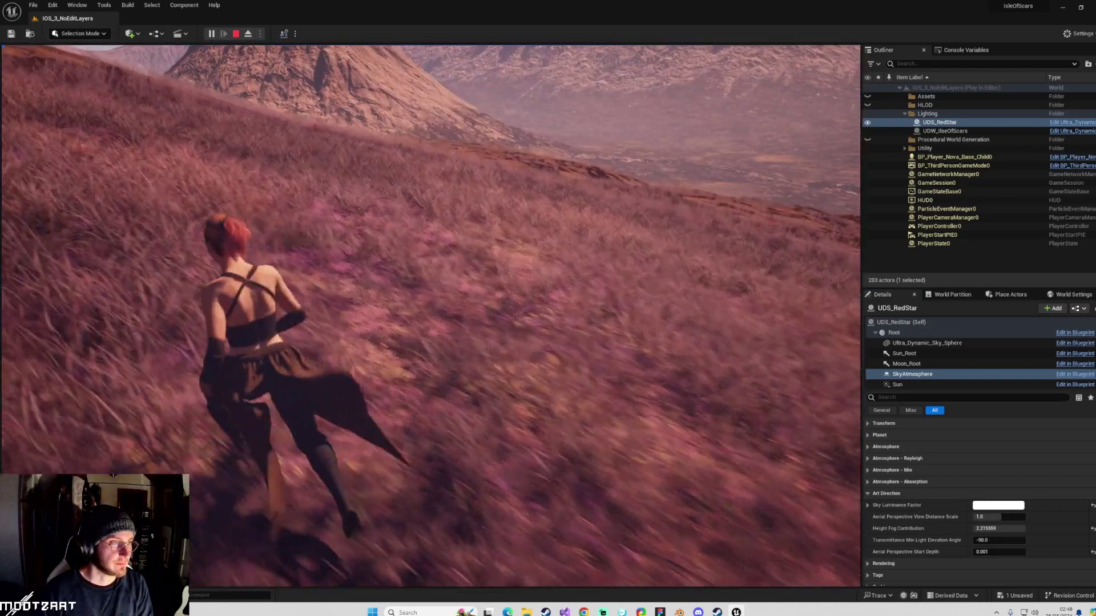
{"action": "key", "text": "w"}
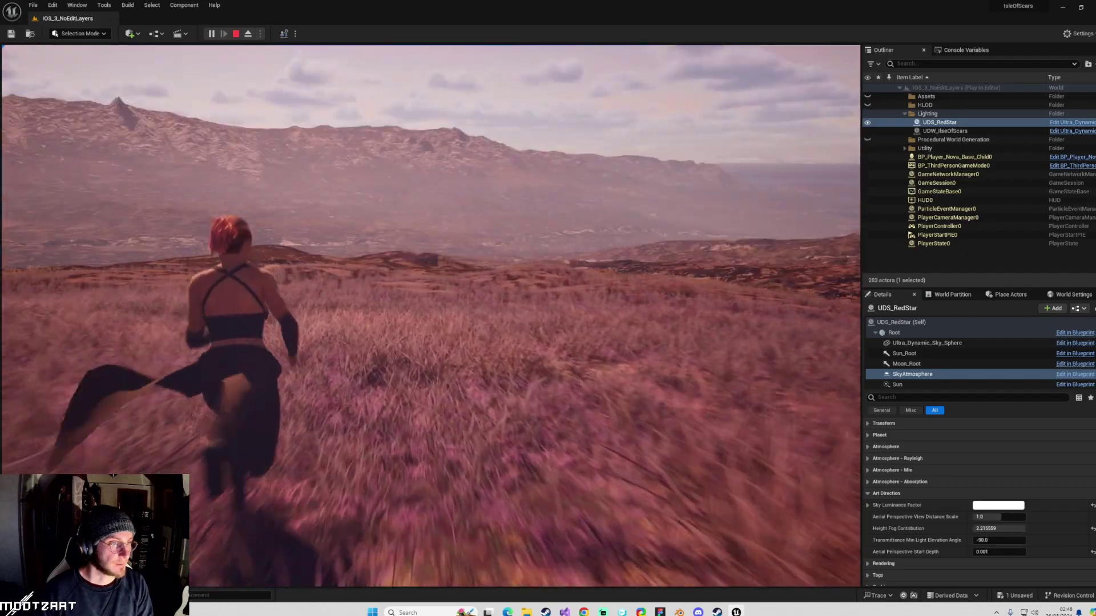
{"action": "key", "text": "w"}
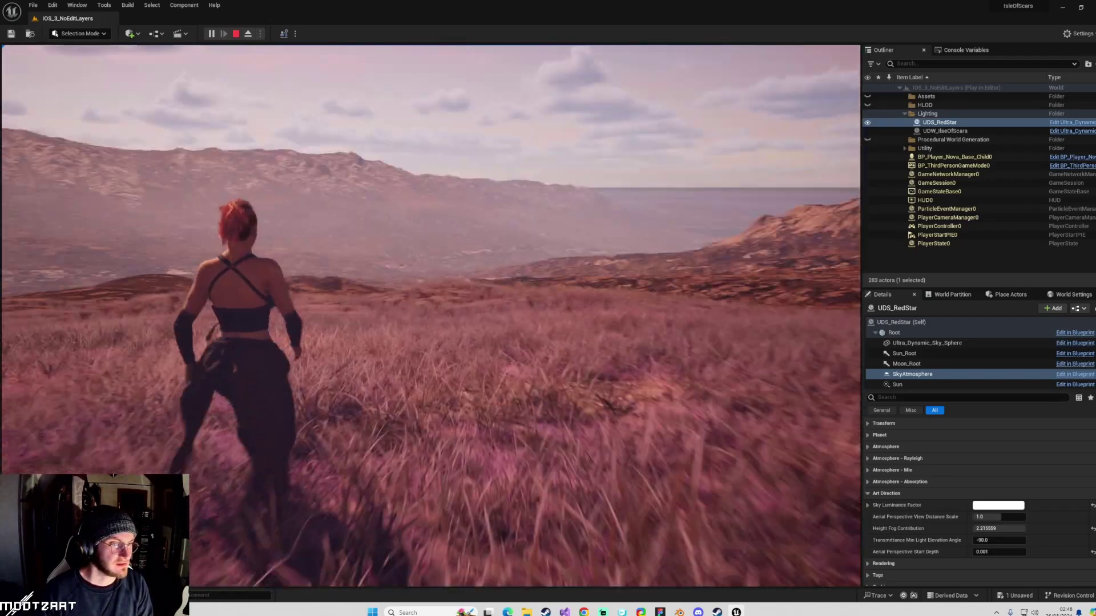
{"action": "key", "text": "w"}
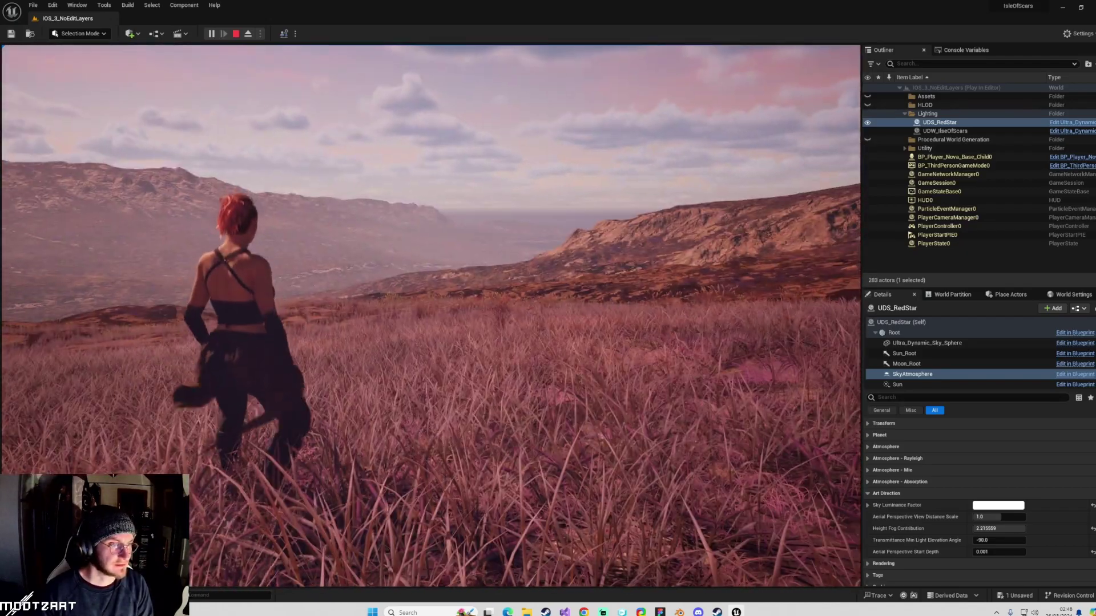
{"action": "key", "text": "s"}
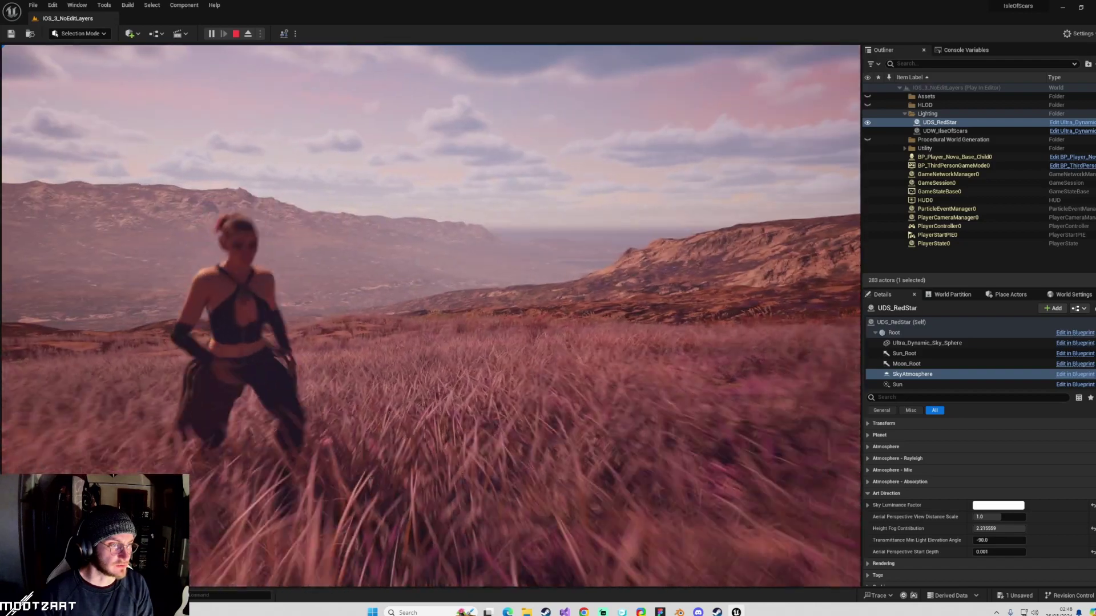
{"action": "key", "text": "w"}
{"action": "key", "text": "super"}
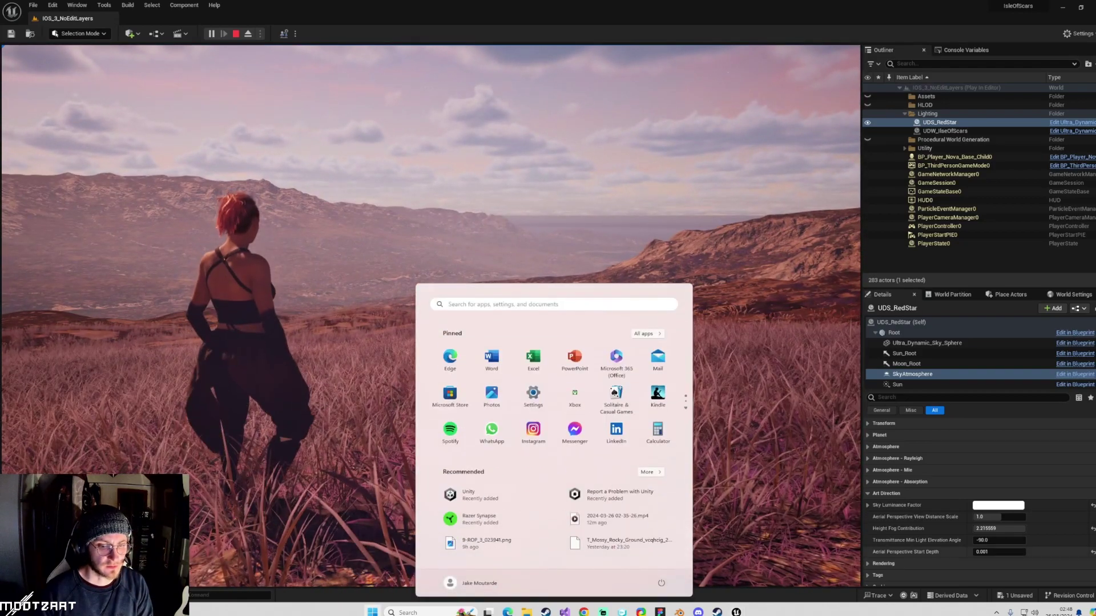
- Set the SkyAtmosphere's Aerial Perspective View Distance Scale to 2.0
{"action": "left_click", "coordinate": [1040, 529]}
{"action": "left_click_drag", "start_coordinate": [1023, 531], "coordinate": [981, 531]}
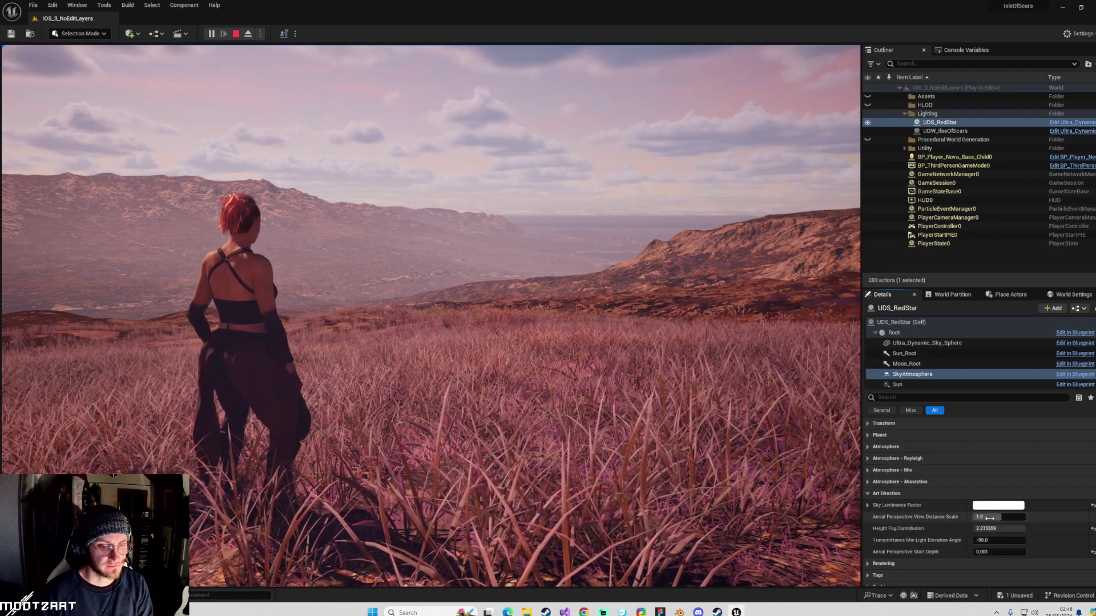
{"action": "left_click_drag", "start_coordinate": [991, 516], "coordinate": [1027, 517]}
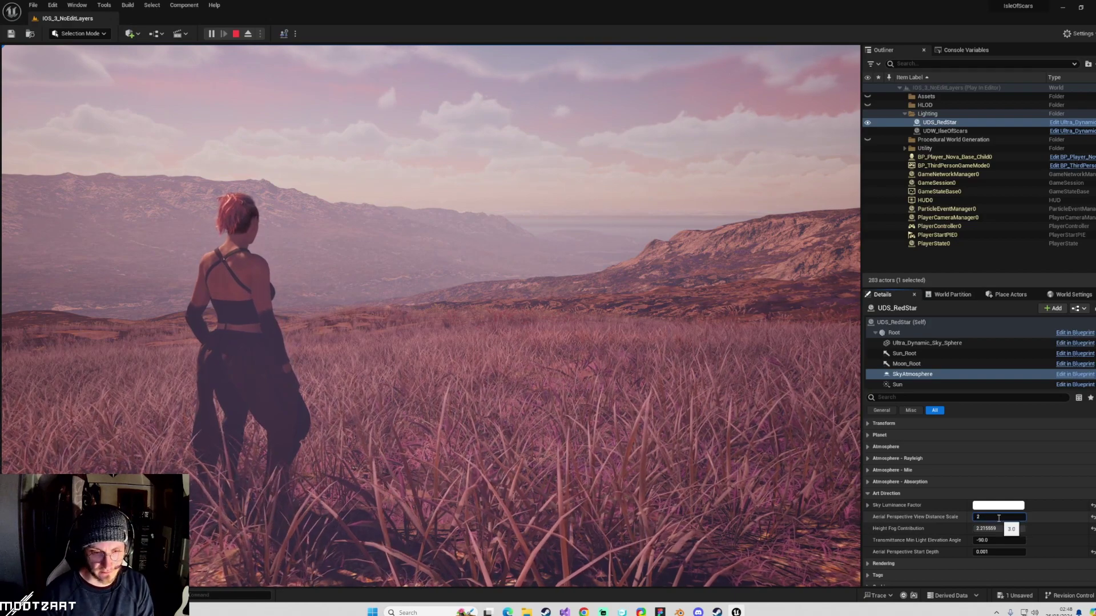
{"action": "key", "text": "Return"}
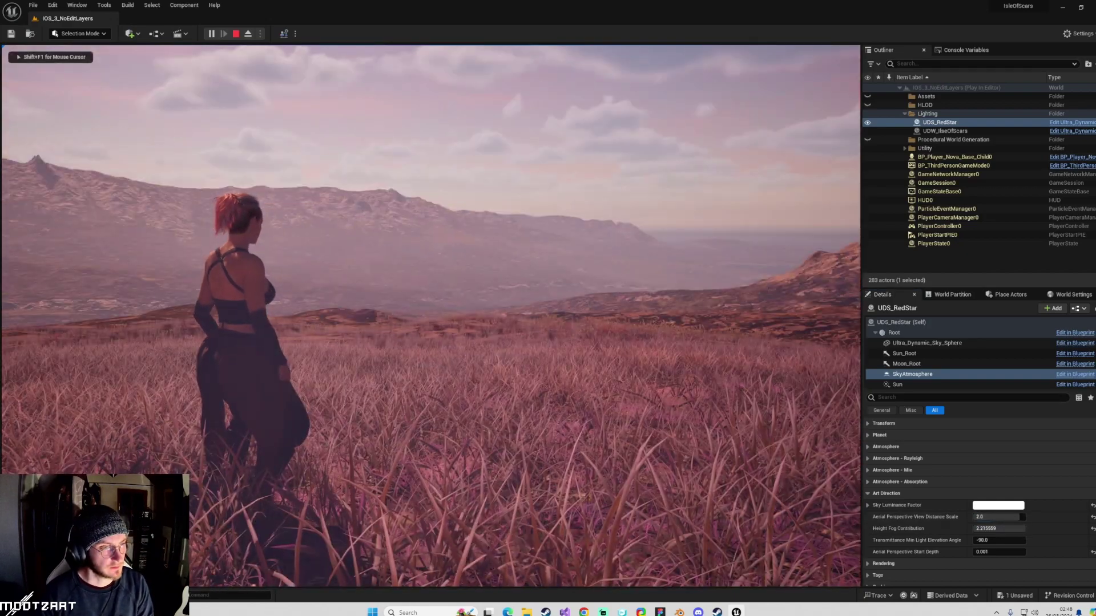
- Move the character forward through the grass to check the stronger aerial perspective over the valley and sky
{"action": "key", "text": "w"}
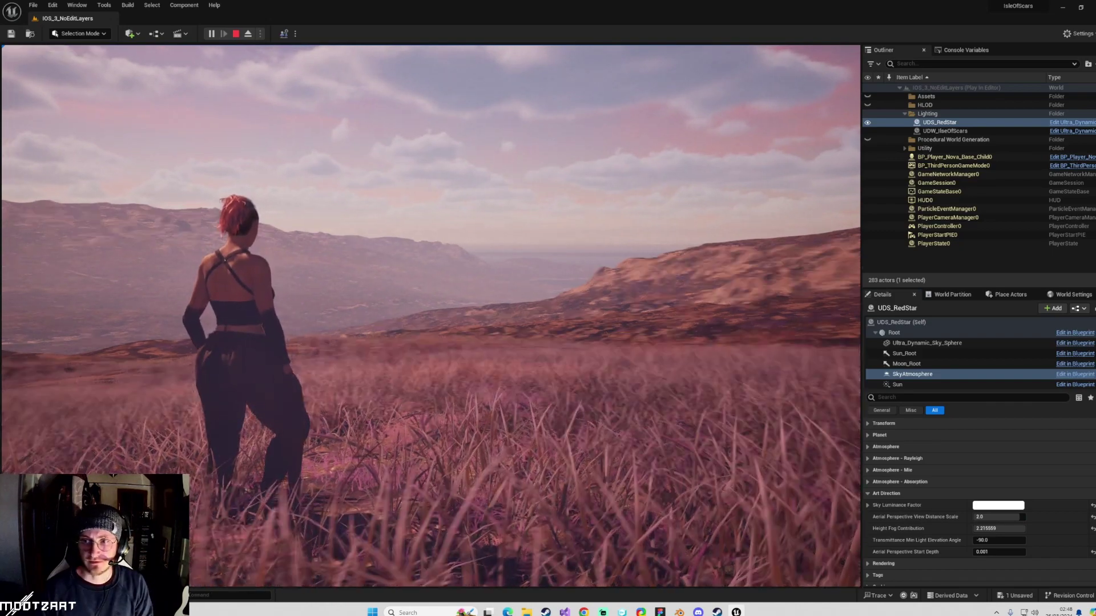
{"action": "key", "text": "w"}
{"action": "key", "text": "super"}
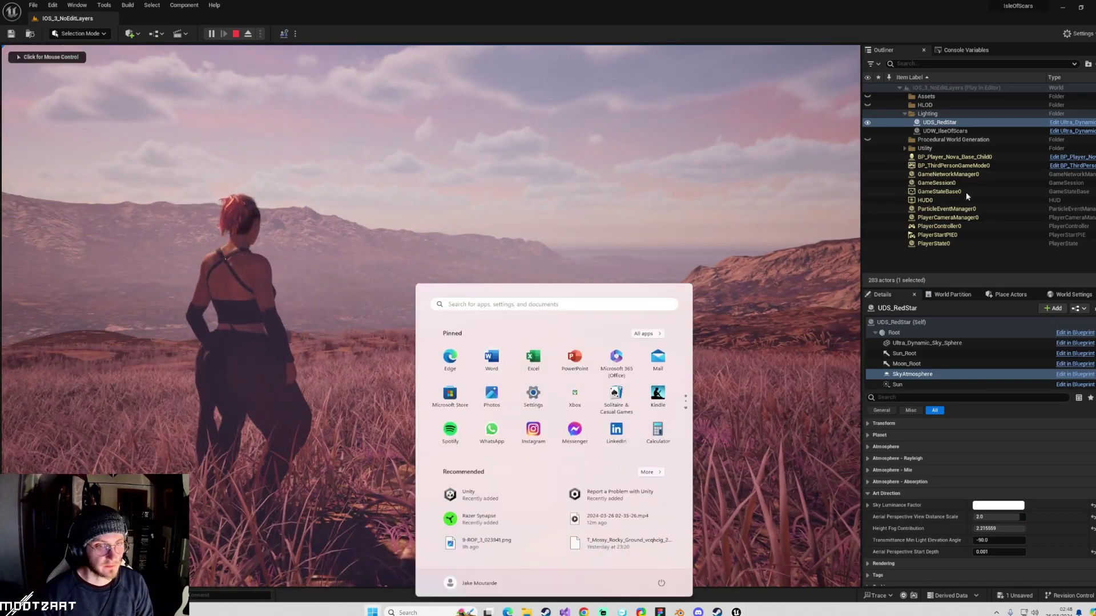
- Set the SkyAtmosphere component's Z location to 1000 and check the sky and horizon in the running game
{"action": "left_click", "coordinate": [961, 133]}
{"action": "left_click", "coordinate": [956, 123]}
{"action": "left_click", "coordinate": [919, 376]}
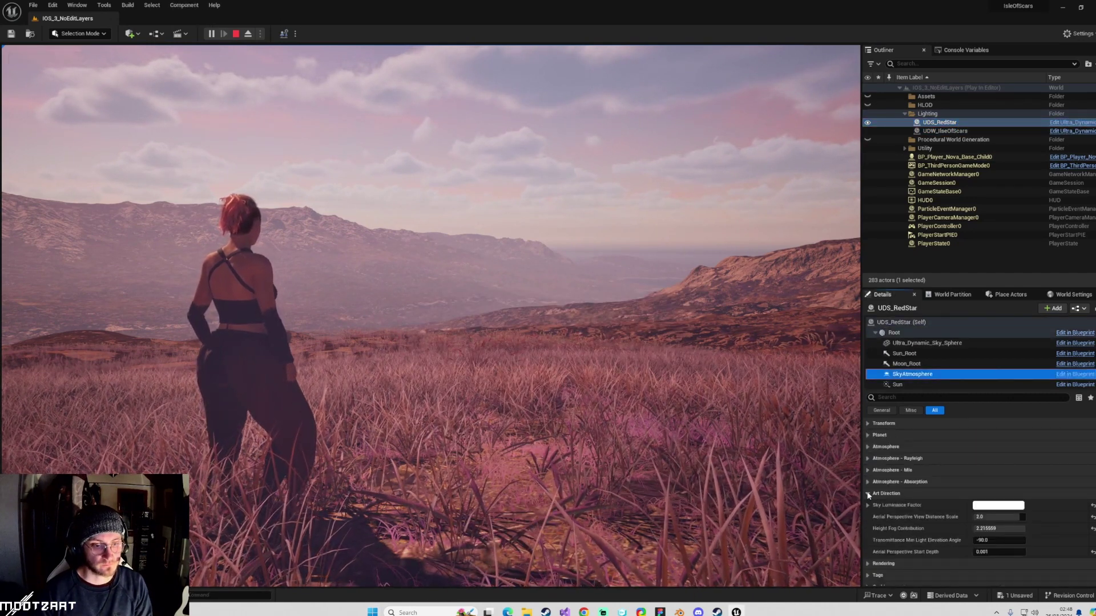
{"action": "left_click", "coordinate": [868, 424]}
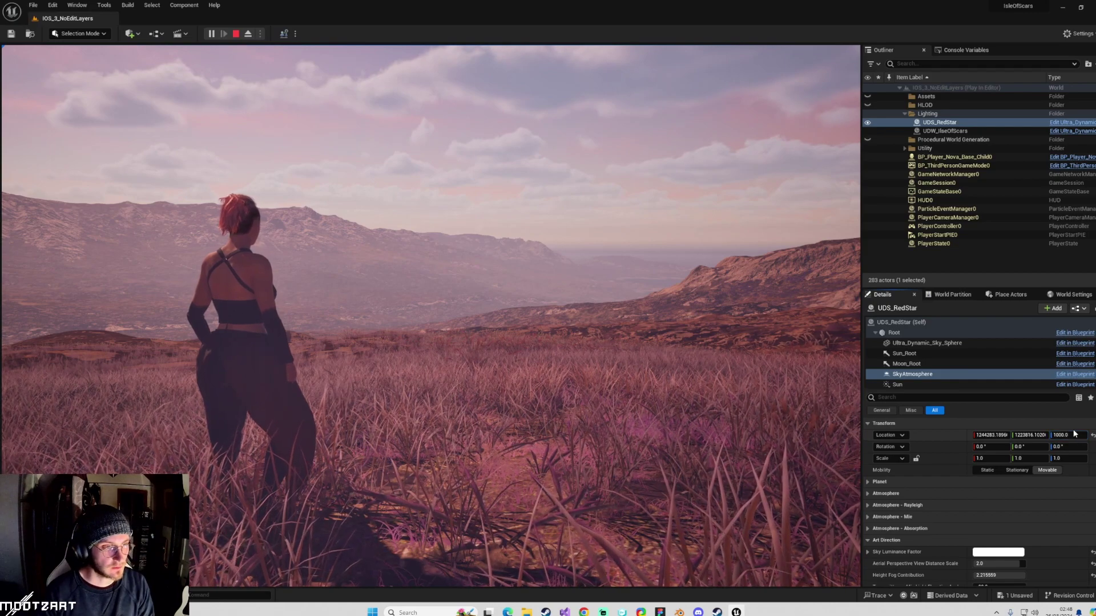
{"action": "left_click", "coordinate": [656, 322]}
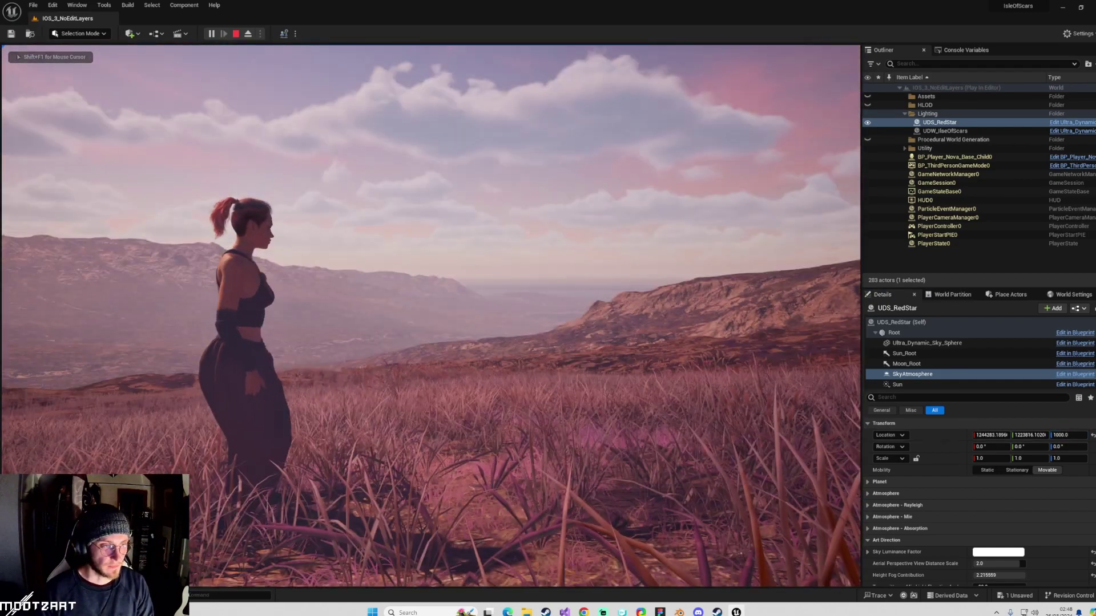
{"action": "key", "text": "super"}
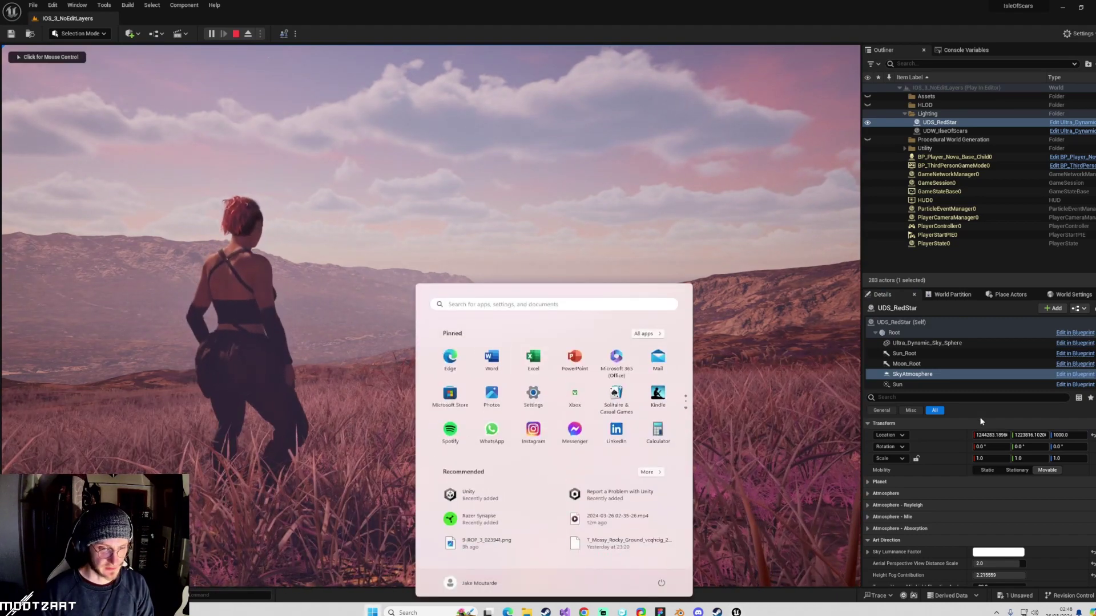
- Reset the SkyAtmosphere component's location to its default of 0, 0, -70 and run the character through the grass to check the haze
{"action": "left_click", "coordinate": [1090, 435]}
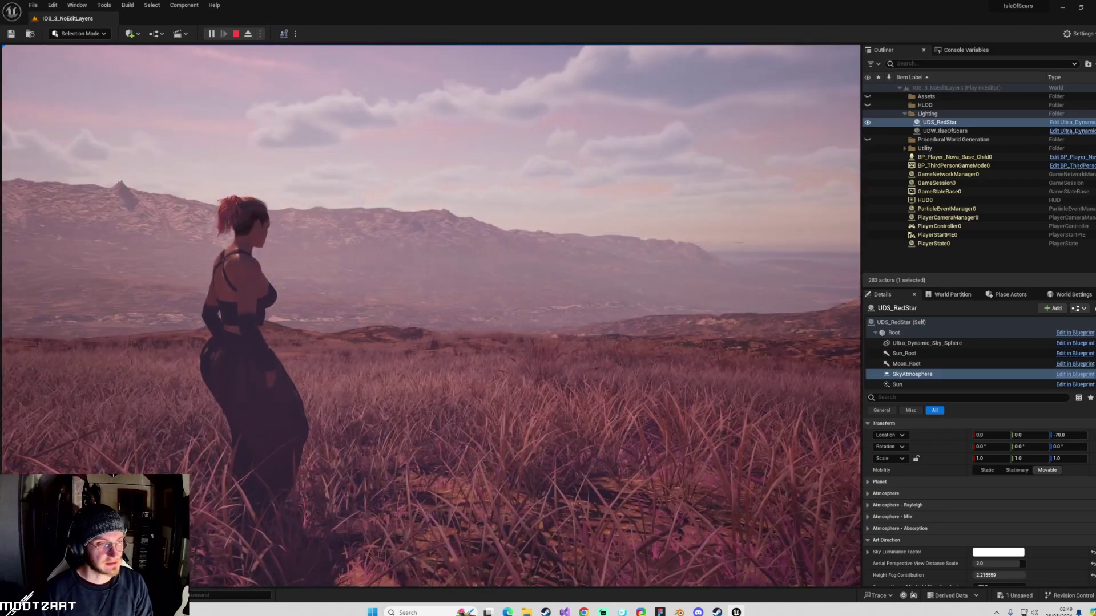
{"action": "key", "text": "a"}
{"action": "key", "text": "w"}
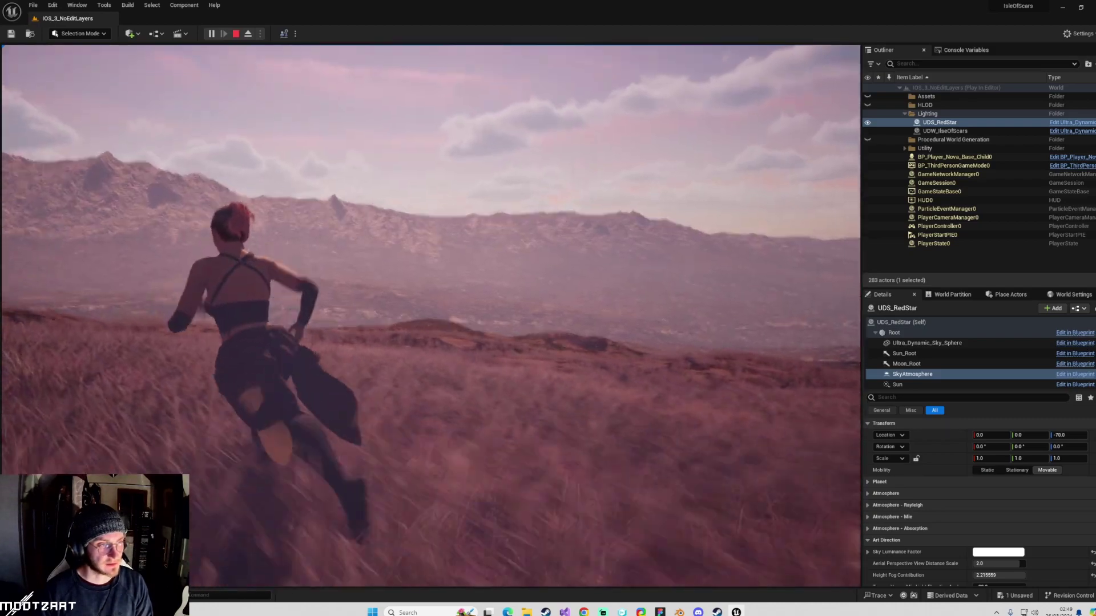
{"action": "key", "text": "w"}
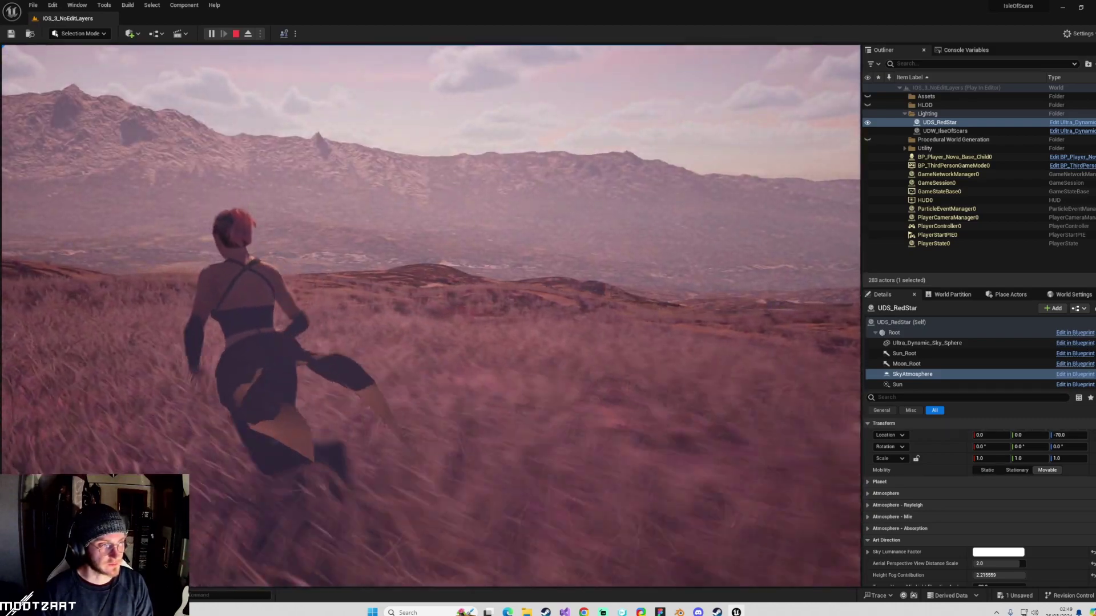
- Set the SkyAtmosphere's Aerial Perspective View Distance Scale to 1.0
{"action": "key", "text": "super"}
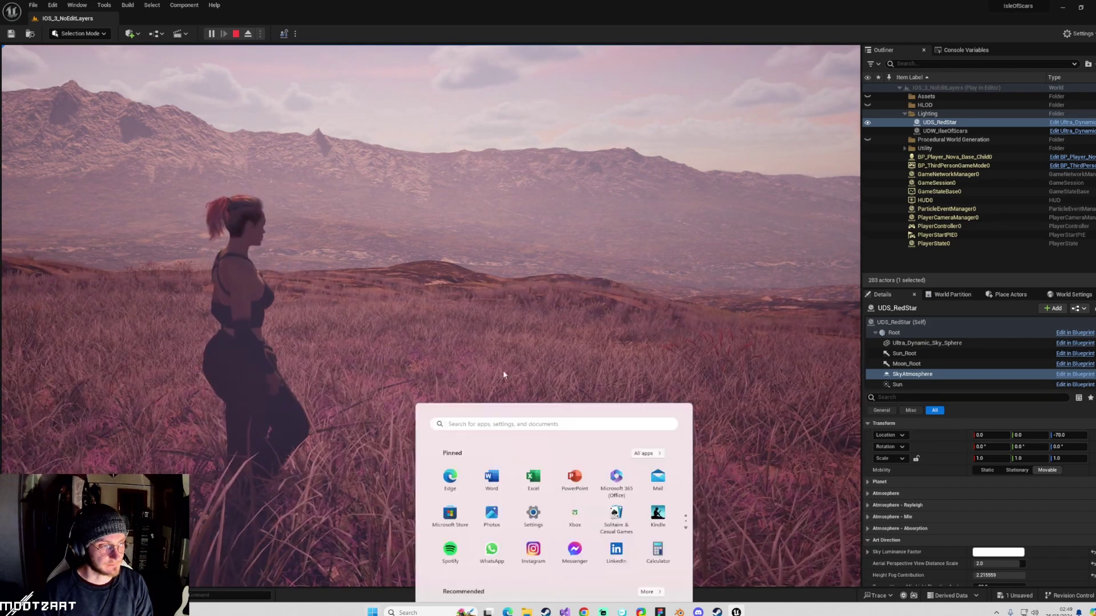
{"action": "left_click", "coordinate": [964, 529]}
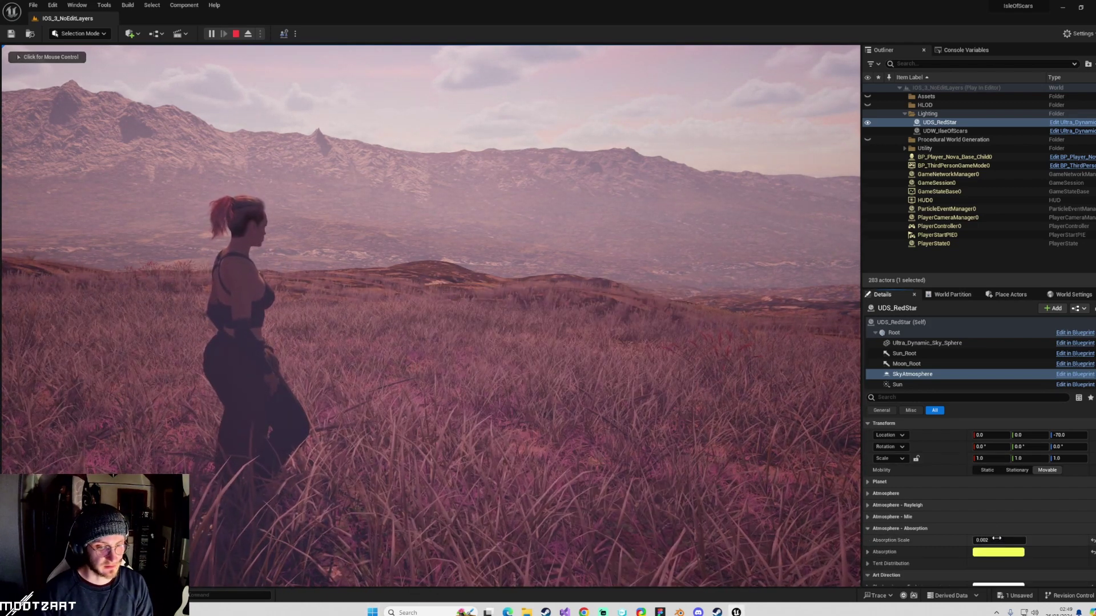
{"action": "left_click", "coordinate": [867, 528]}
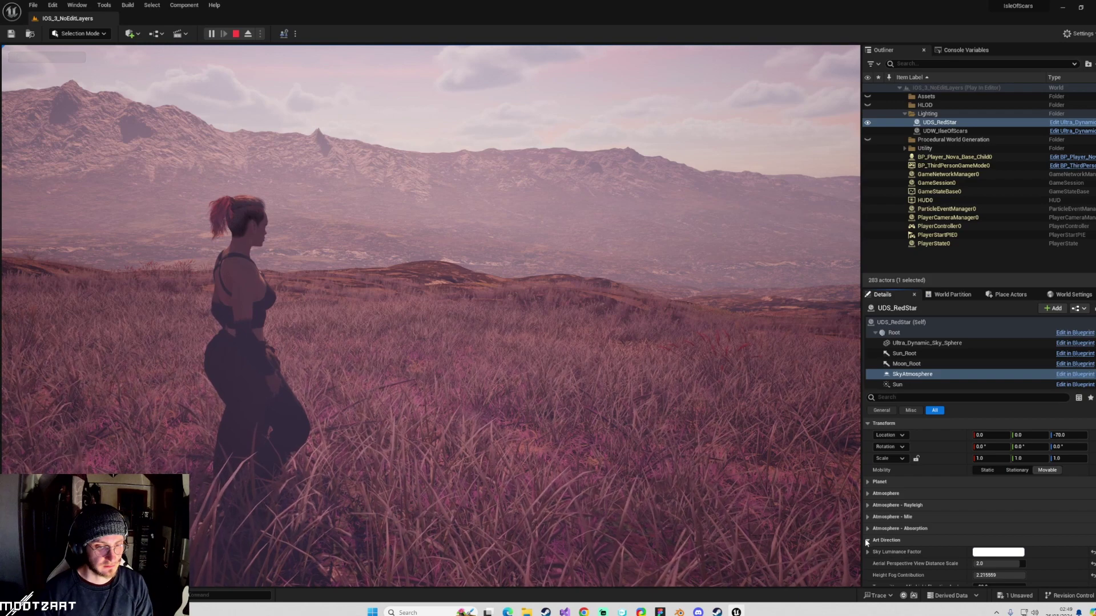
{"action": "scroll", "coordinate": [953, 542], "scroll_direction": "down", "scroll_amount": 2}
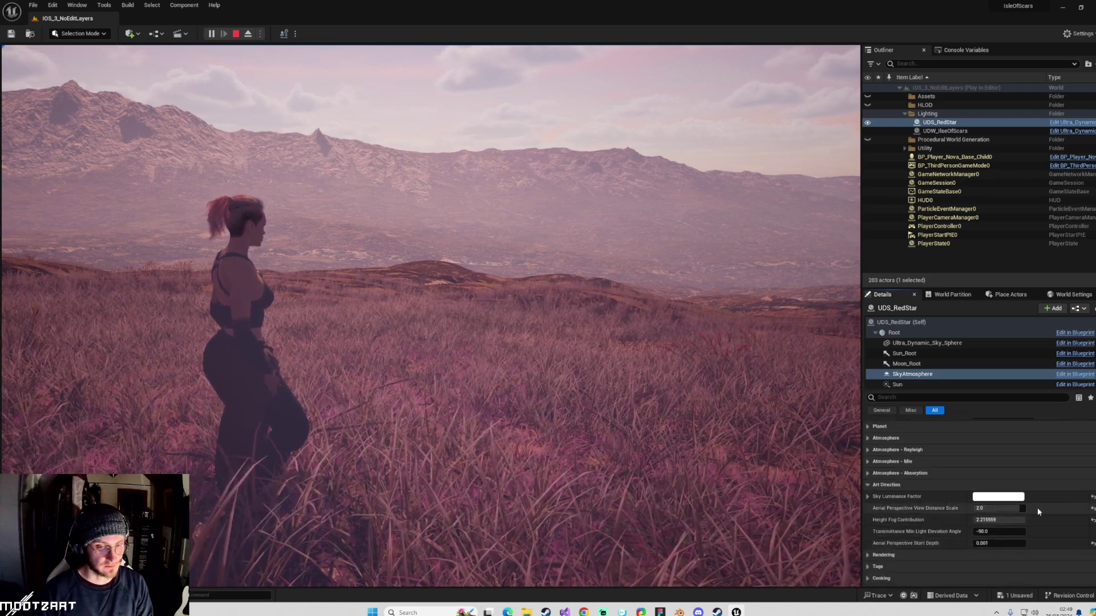
{"action": "mouse_move", "coordinate": [1007, 508]}
{"action": "left_mouse_down"}
{"action": "mouse_move", "coordinate": [984, 508]}
{"action": "mouse_move", "coordinate": [1007, 508]}
{"action": "left_mouse_up"}
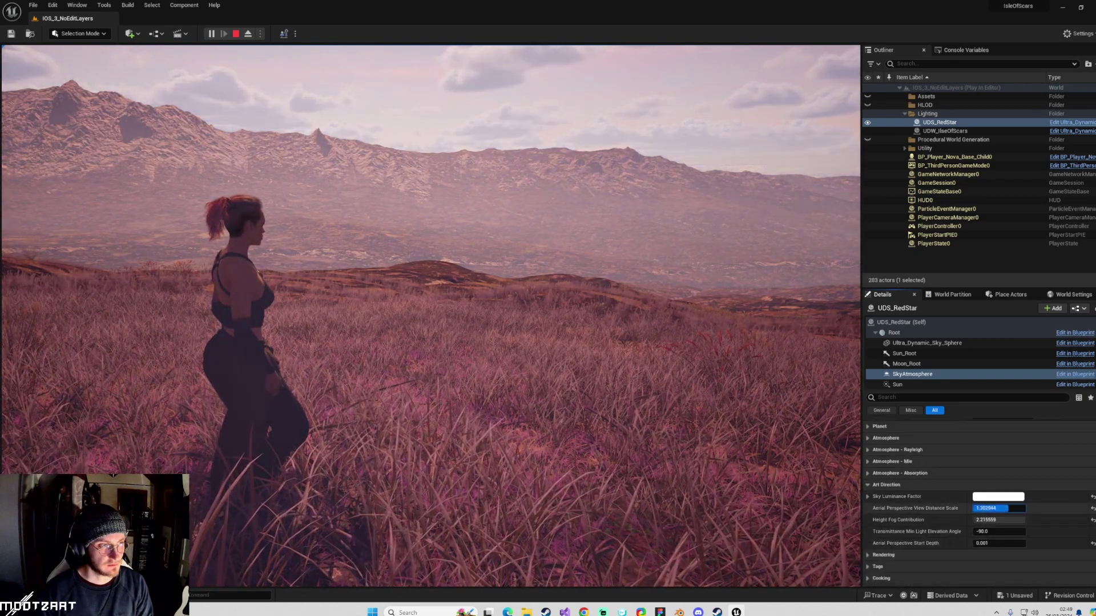
{"action": "left_click", "coordinate": [1009, 509]}
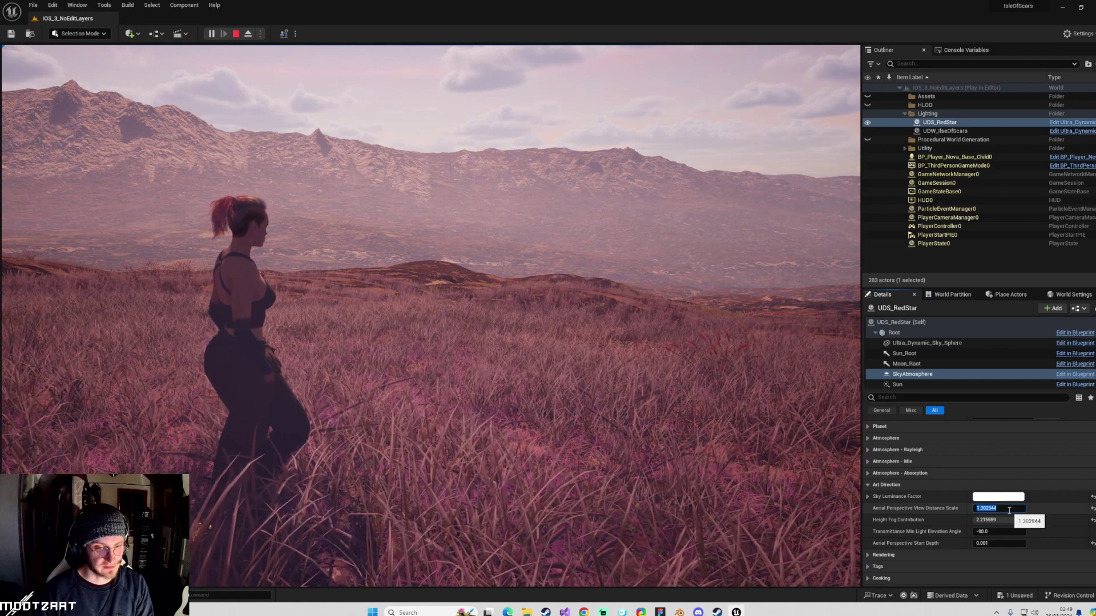
{"action": "key", "text": "Return"}
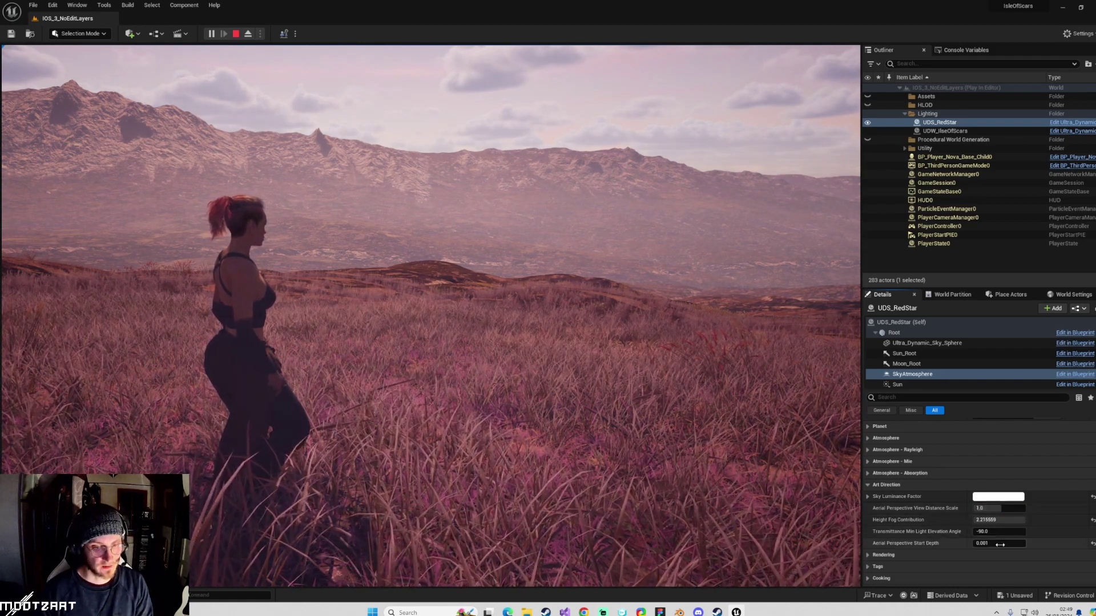
- Try an Aerial Perspective Start Depth of 10.0 and run the character through the grass to compare the haze
{"action": "left_click_drag", "start_coordinate": [998, 543], "coordinate": [1026, 544]}
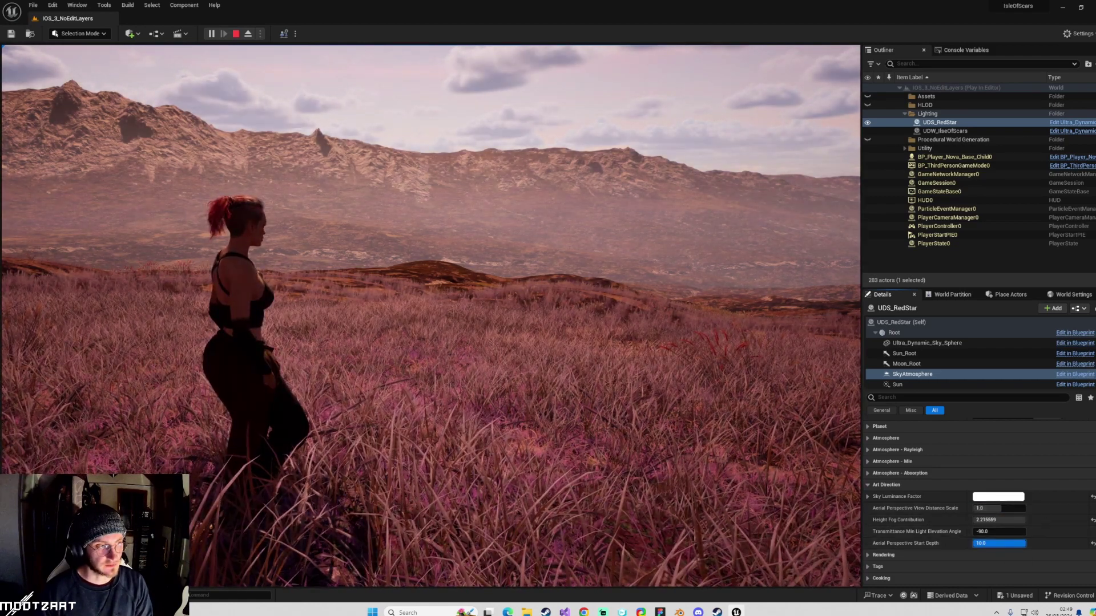
{"action": "left_click", "coordinate": [628, 400]}
{"action": "key", "text": "a"}
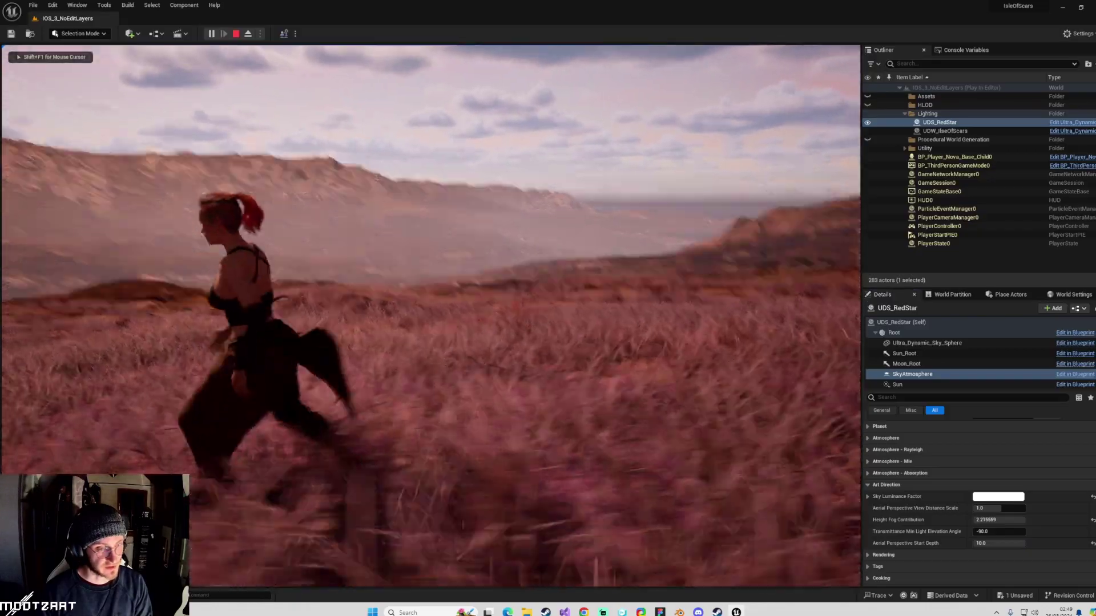
{"action": "key", "text": "w"}
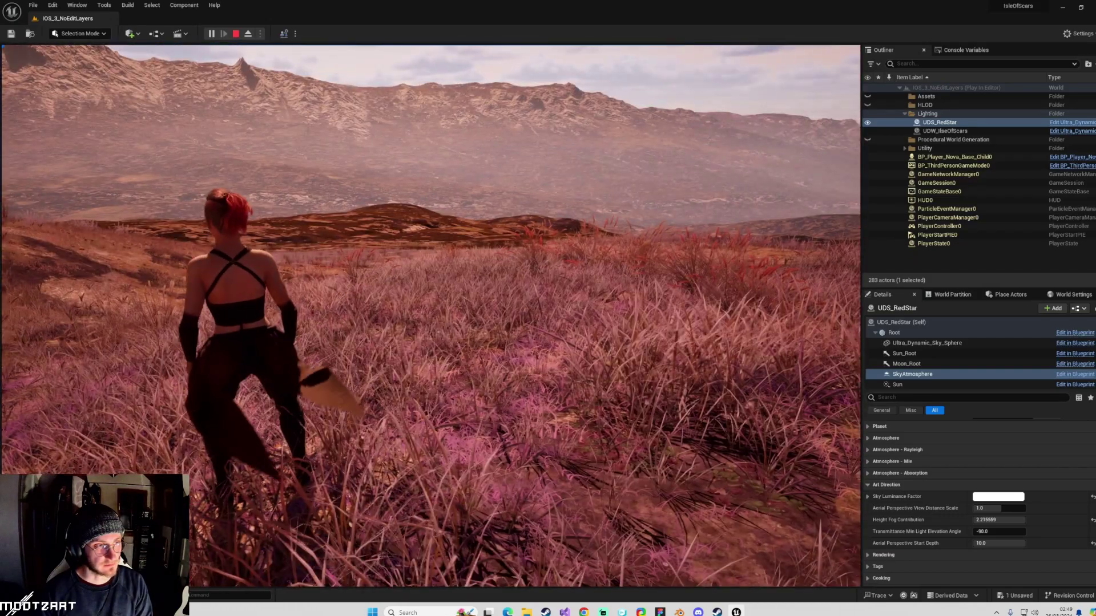
{"action": "key", "text": "d"}
- Reset the Aerial Perspective Start Depth and lower it to 0.001
{"action": "key", "text": "super"}
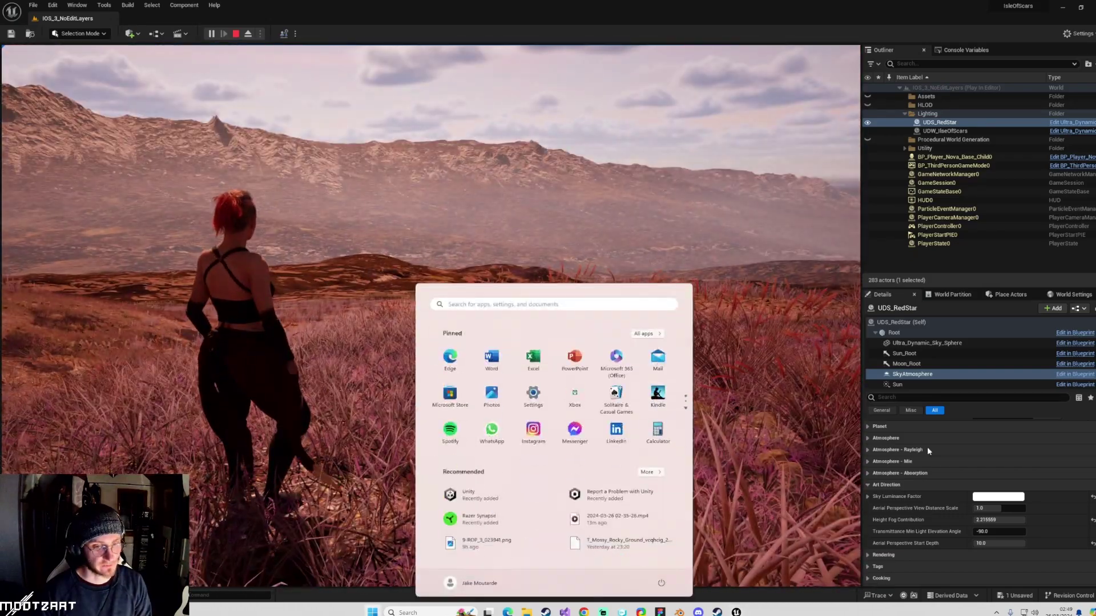
{"action": "left_click", "coordinate": [1092, 545]}
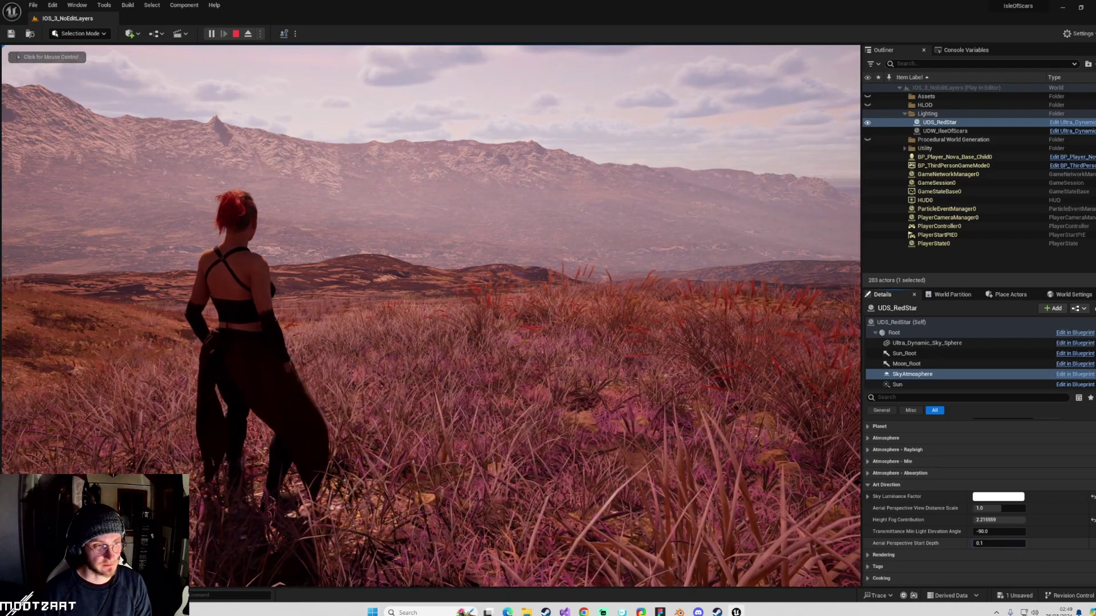
{"action": "left_click_drag", "start_coordinate": [998, 543], "coordinate": [974, 528]}
- Run the character across the hillside and examine the haze over the valley and around the rocky peak
{"action": "left_click", "coordinate": [681, 359]}
{"action": "key", "text": "w"}
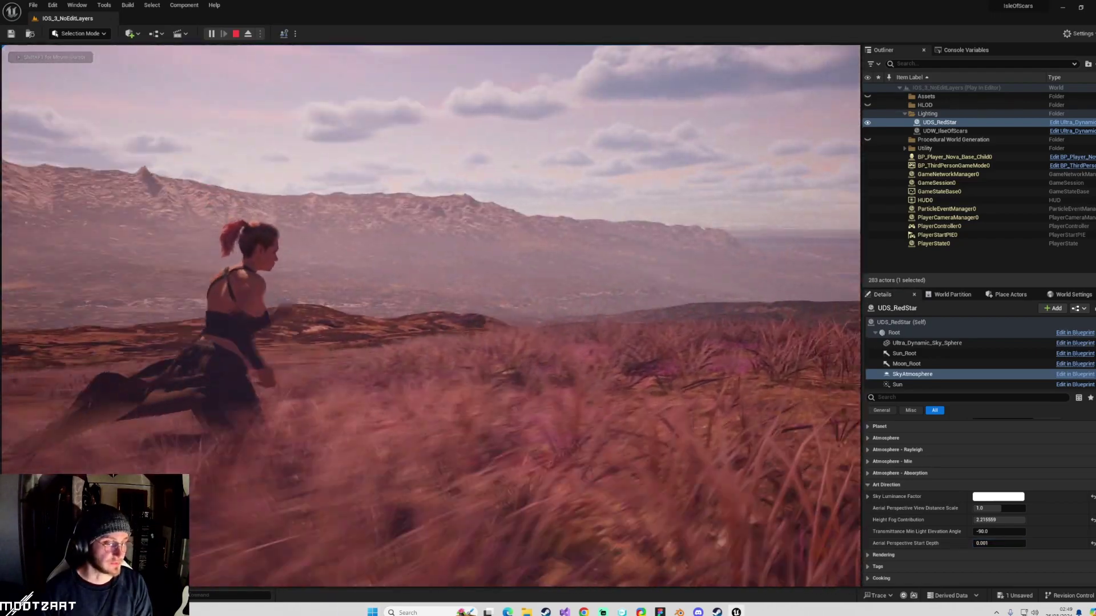
{"action": "key", "text": "w"}
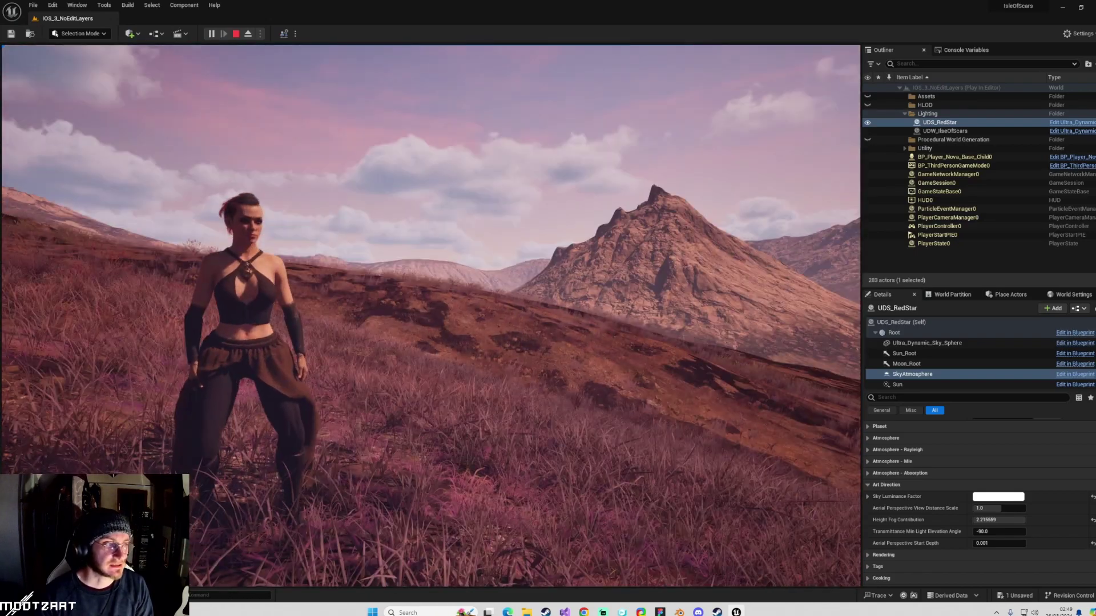
{"action": "key", "text": "w"}
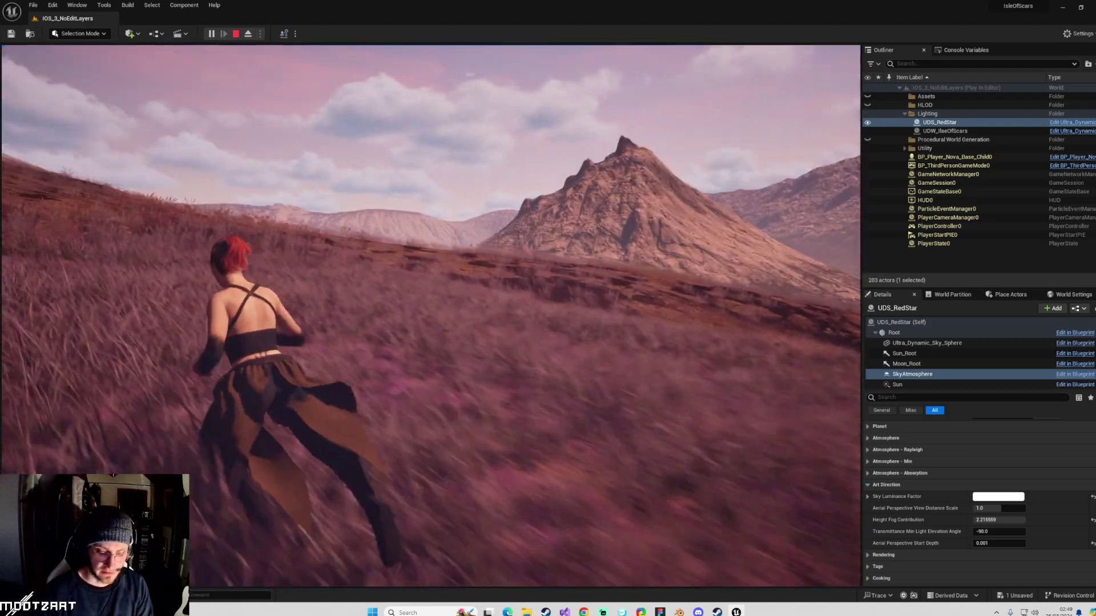
- Switch the running game to full screen and move the character around the hillside to review the atmosphere over the mountains
{"action": "key", "text": "F11"}
{"action": "left_click", "coordinate": [548, 308]}
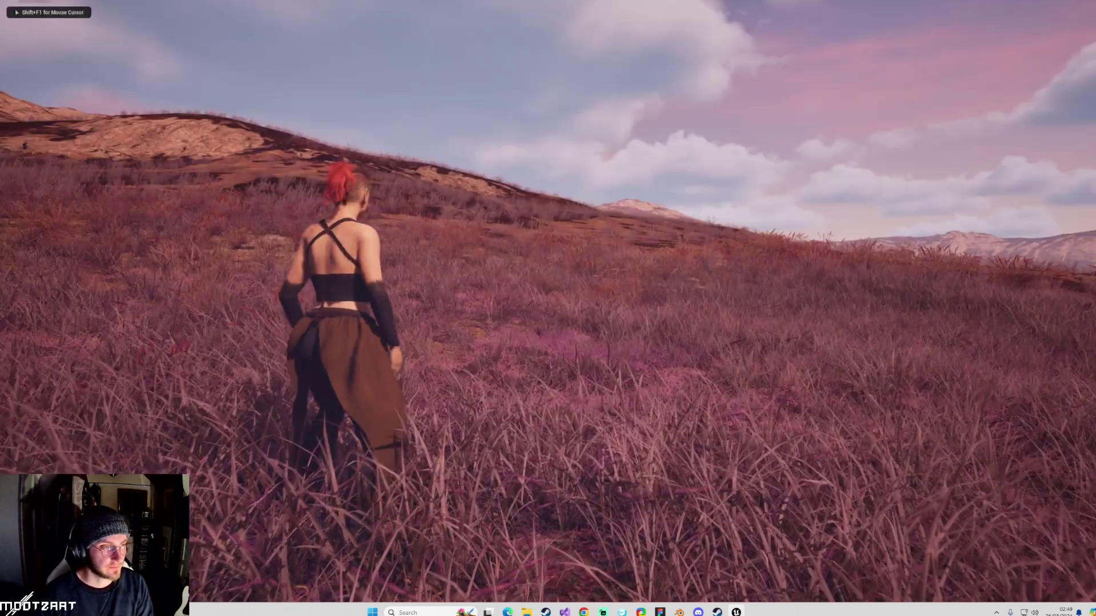
{"action": "key", "text": "w"}
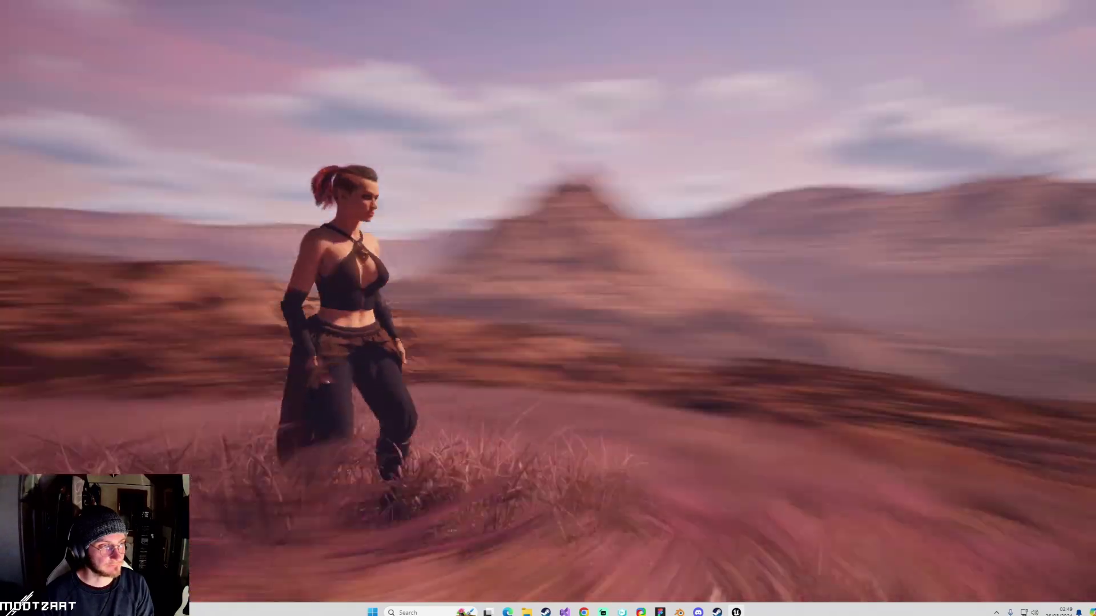
{"action": "key", "text": "w"}
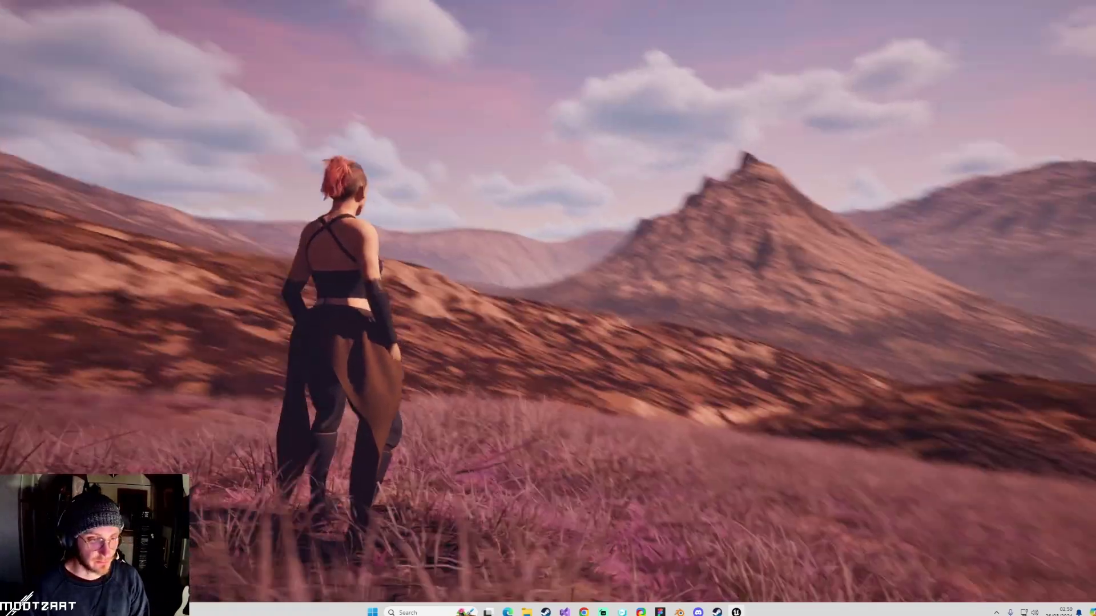
{"action": "key", "text": "d"}
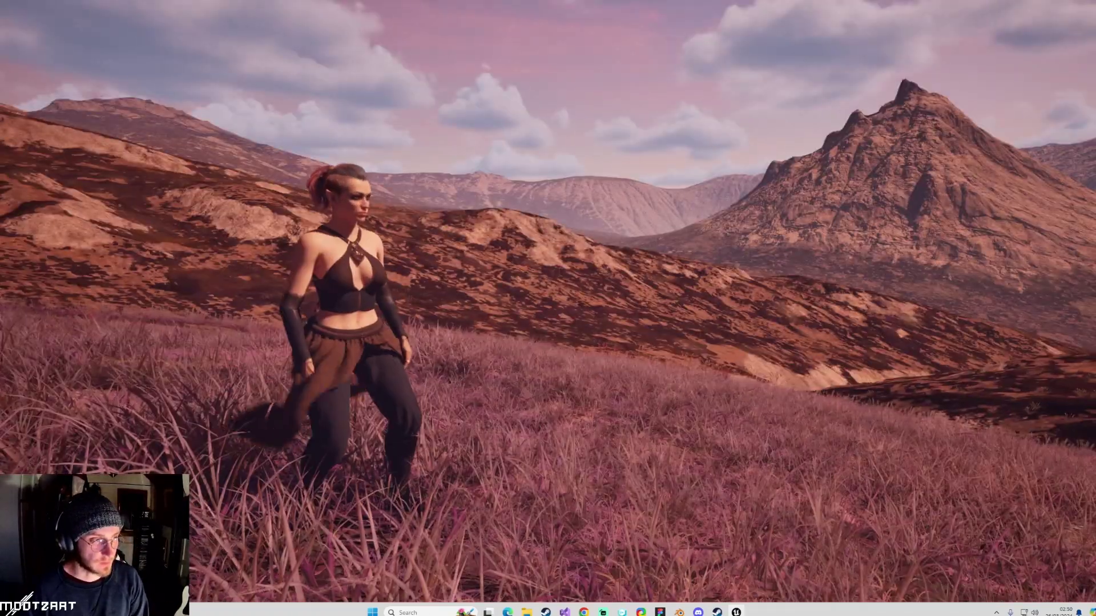